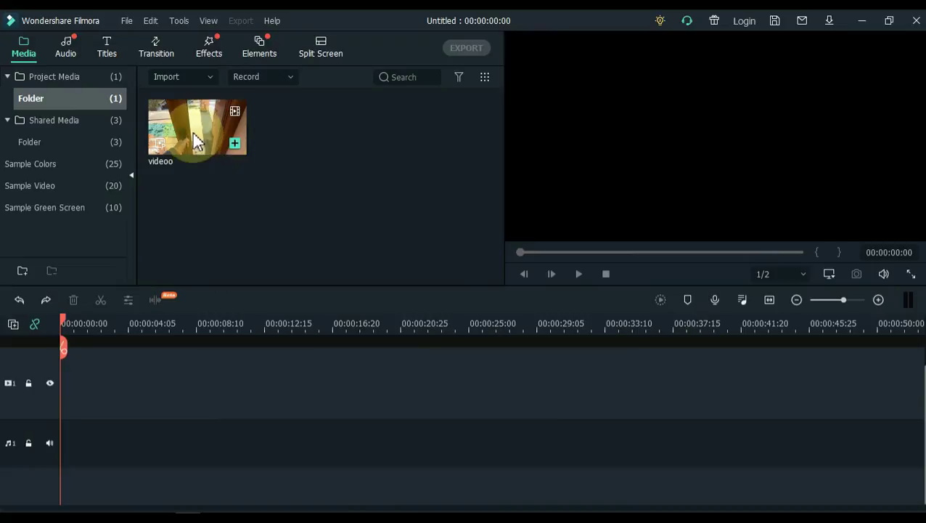
Place the videoo clip at the start of the first video track and play it through.
{"action": "left_click_drag", "start_coordinate": [198, 140], "coordinate": [72, 390]}
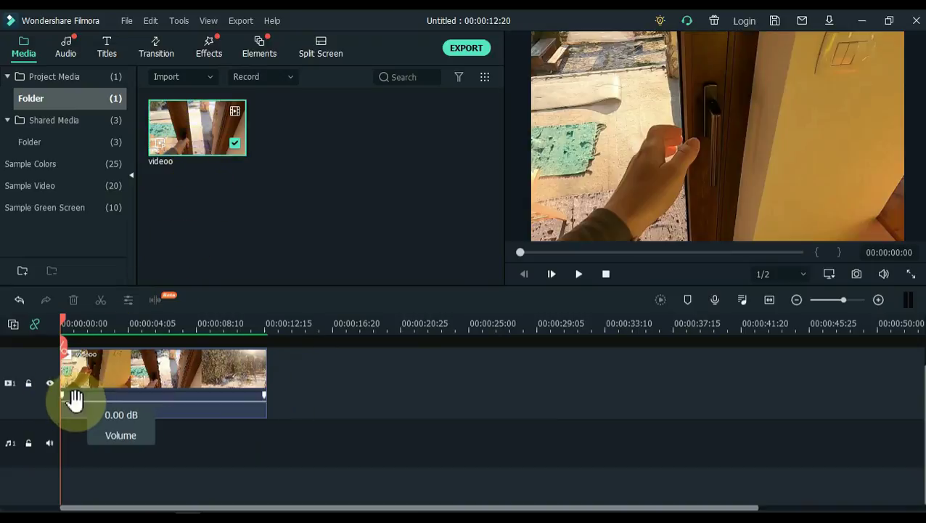
{"action": "key", "text": "space"}
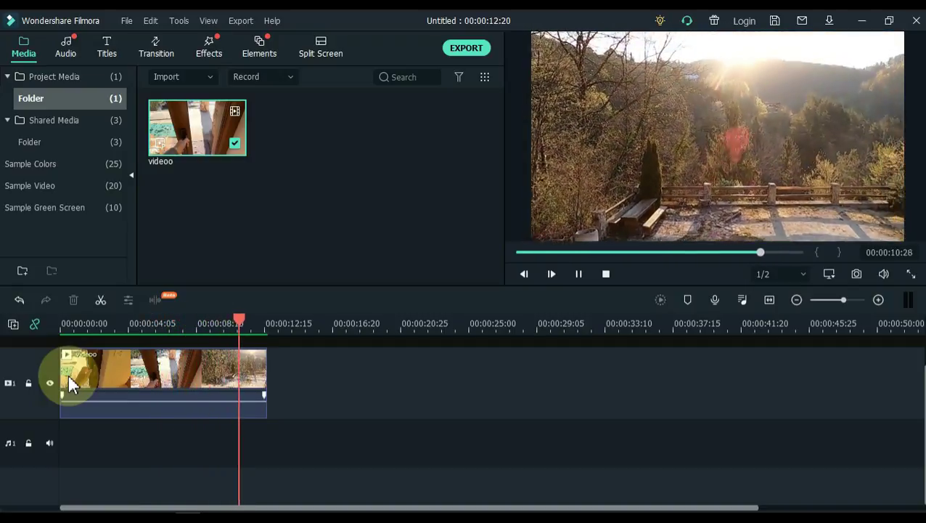
Add the Green sample color on the track above the video, from 00:00:02:26 to the end of the videoo clip.
{"action": "left_click_drag", "start_coordinate": [256, 342], "coordinate": [108, 321]}
{"action": "left_click", "coordinate": [151, 385]}
{"action": "left_click_drag", "start_coordinate": [148, 384], "coordinate": [146, 391]}
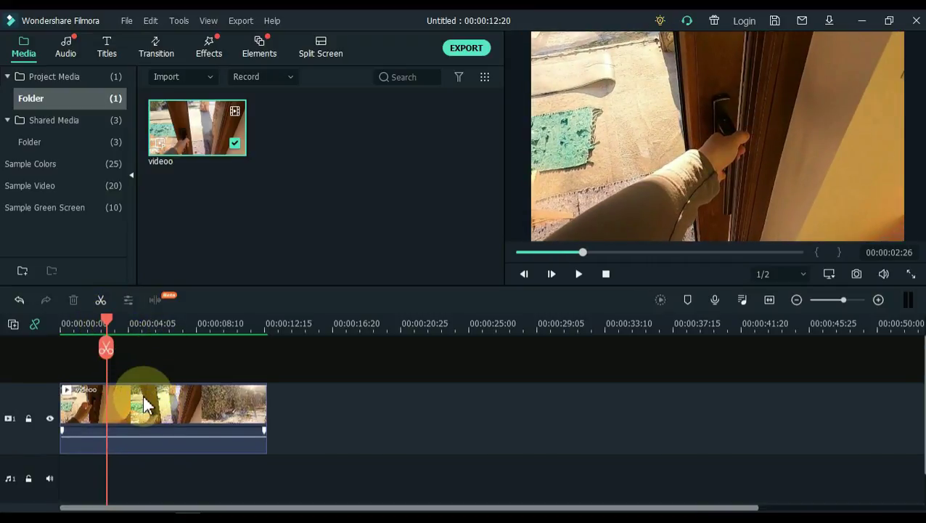
{"action": "left_click", "coordinate": [58, 164]}
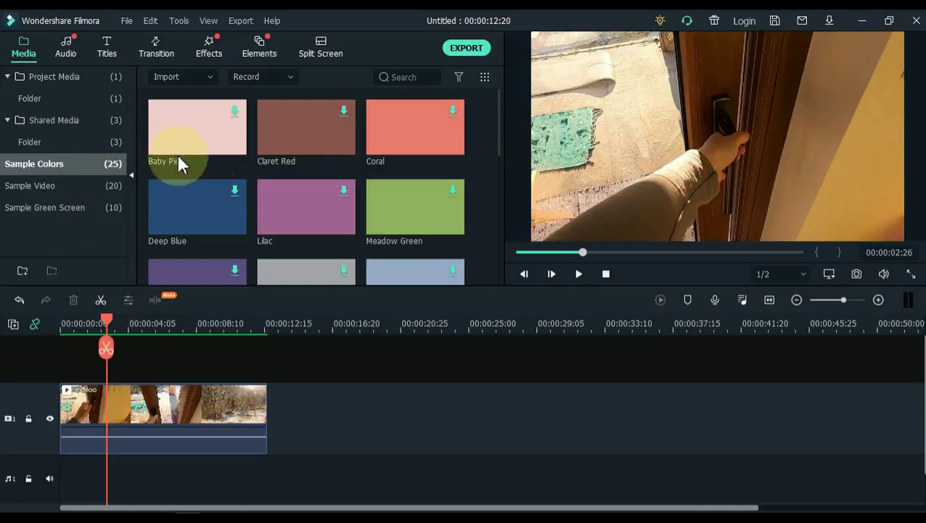
{"action": "left_click_drag", "start_coordinate": [500, 109], "coordinate": [511, 217]}
{"action": "left_click_drag", "start_coordinate": [186, 251], "coordinate": [107, 383]}
{"action": "left_click_drag", "start_coordinate": [155, 406], "coordinate": [266, 405]}
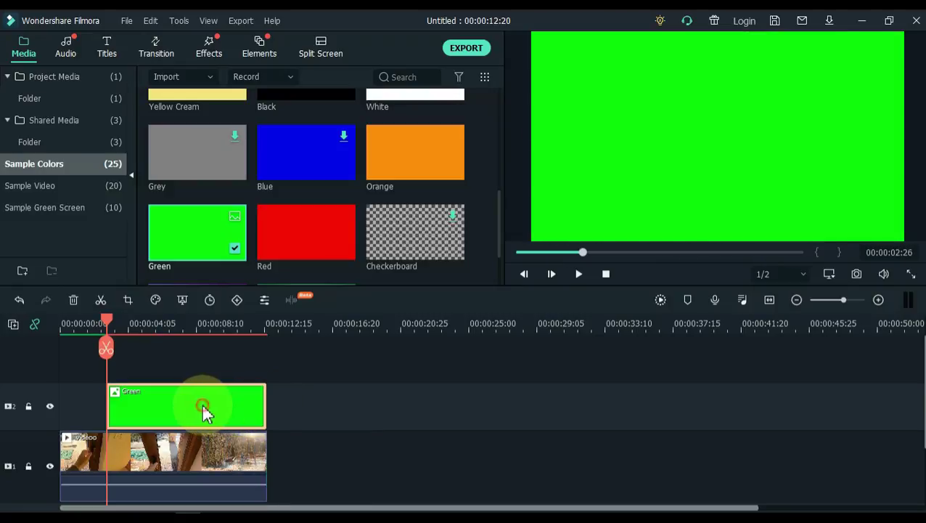
Shrink the green image to a thin vertical strip, tilt it along the door's edge and extend it over the frame's full height.
{"action": "double_click", "coordinate": [204, 411]}
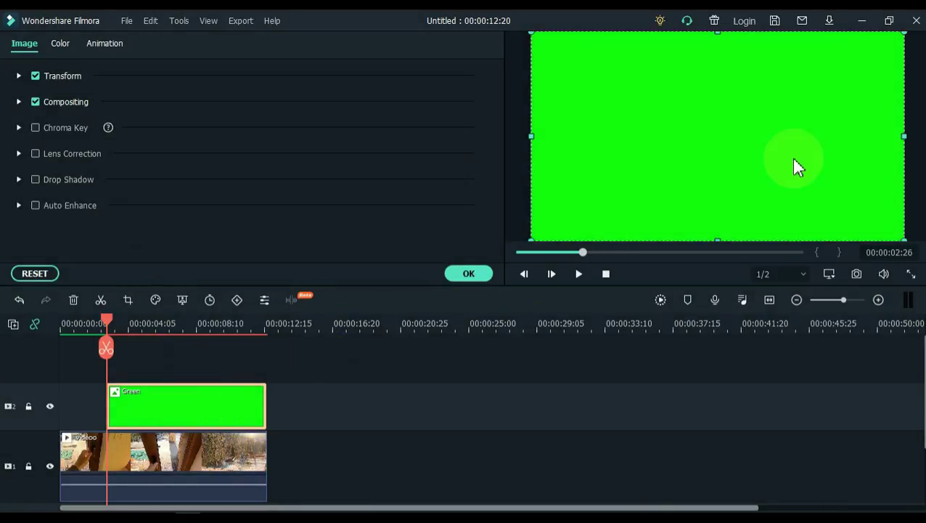
{"action": "left_click_drag", "start_coordinate": [903, 136], "coordinate": [741, 164]}
{"action": "left_click_drag", "start_coordinate": [534, 139], "coordinate": [740, 125]}
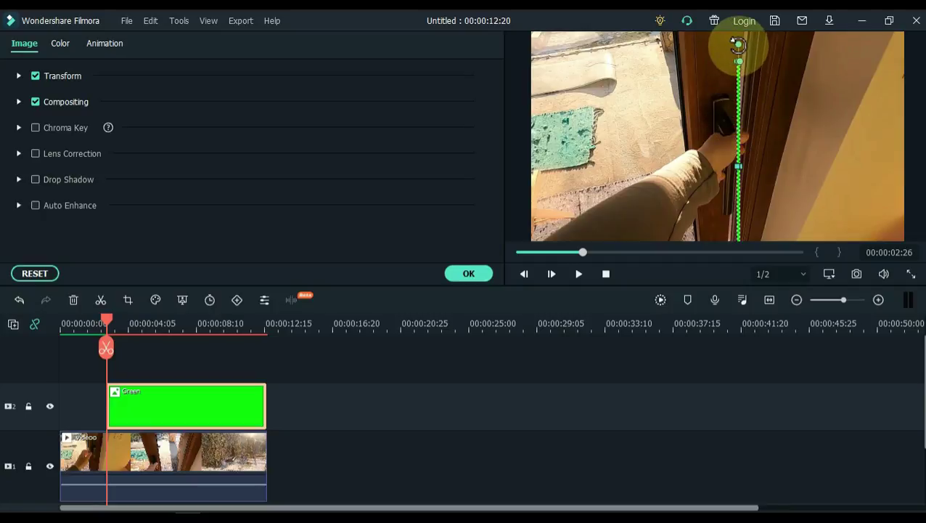
{"action": "left_click_drag", "start_coordinate": [750, 43], "coordinate": [748, 48]}
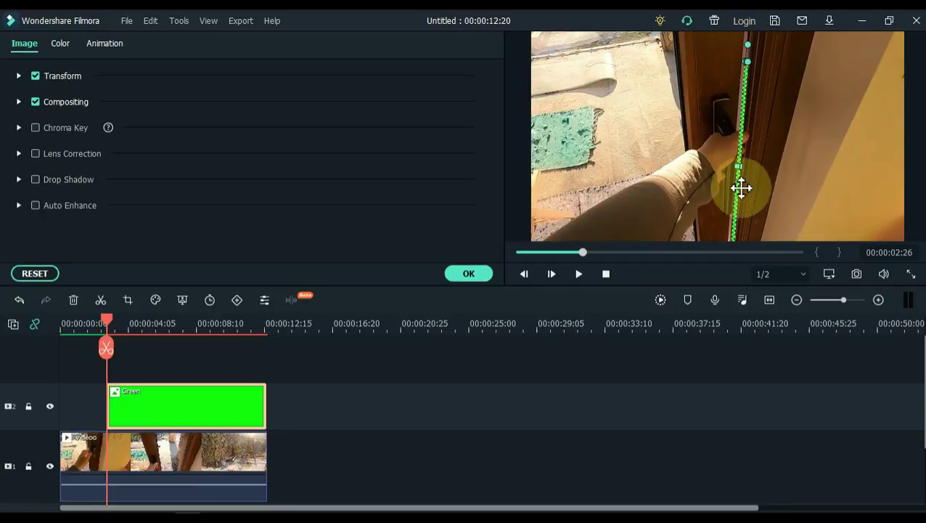
{"action": "left_click_drag", "start_coordinate": [738, 200], "coordinate": [740, 173]}
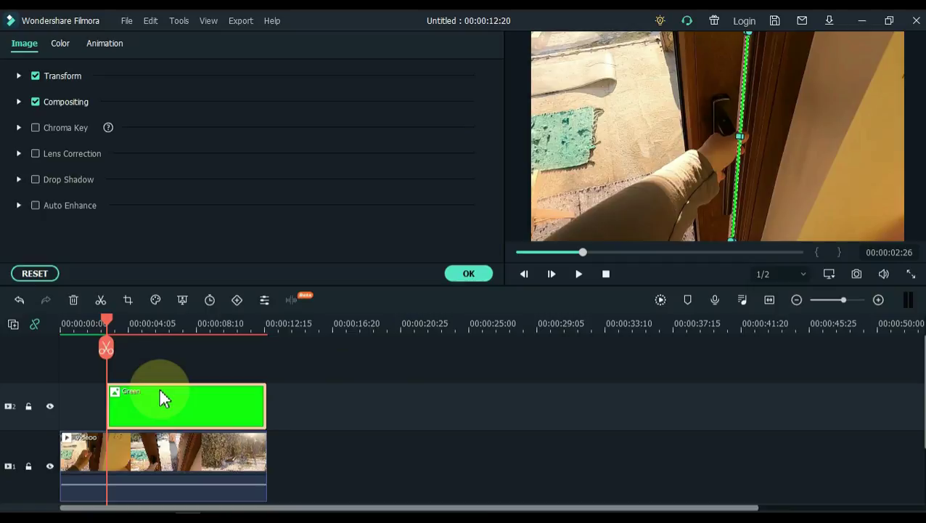
Duplicate the green clip onto a new third video track, directly above the original at 00:00:02:26.
{"action": "right_click", "coordinate": [130, 387]}
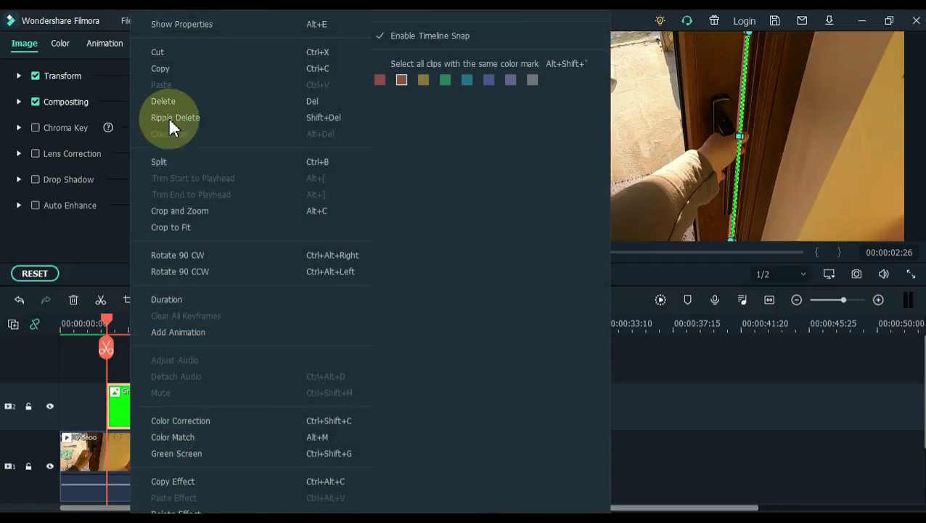
{"action": "left_click", "coordinate": [169, 69]}
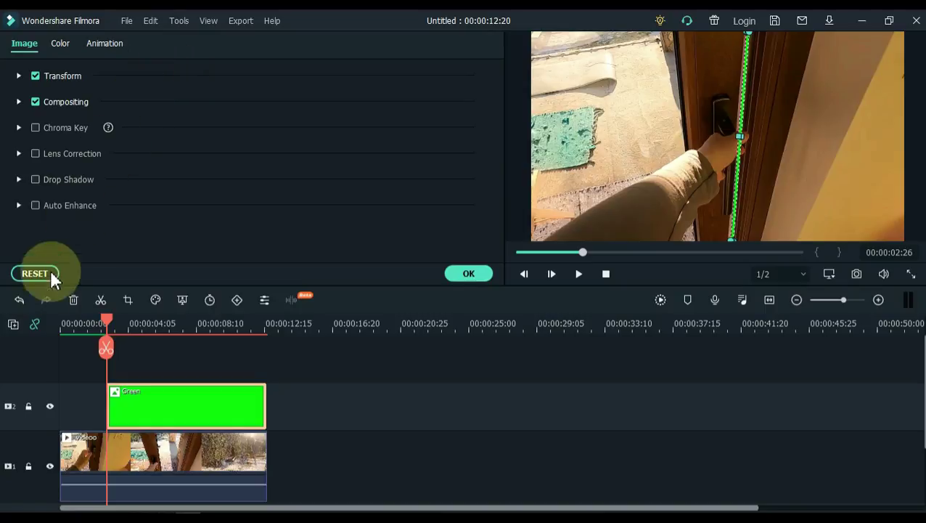
{"action": "left_click", "coordinate": [16, 331]}
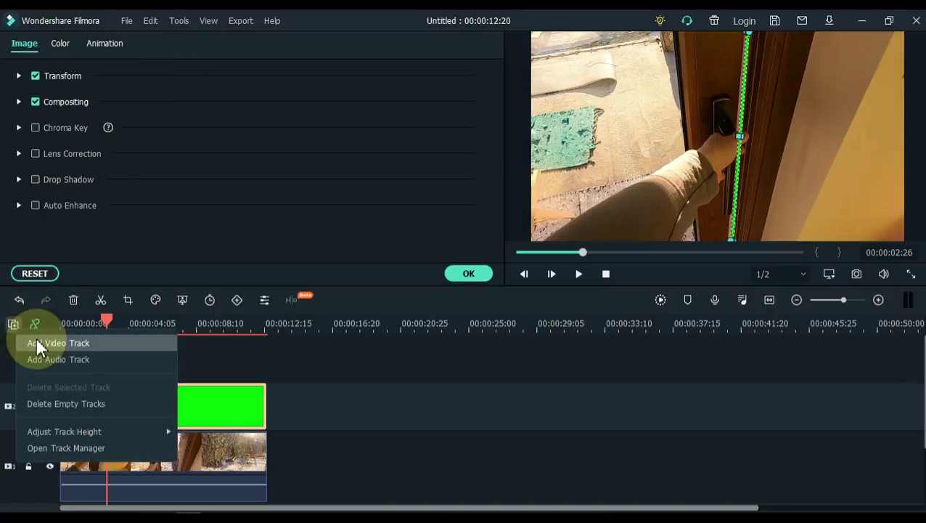
{"action": "left_click", "coordinate": [62, 342]}
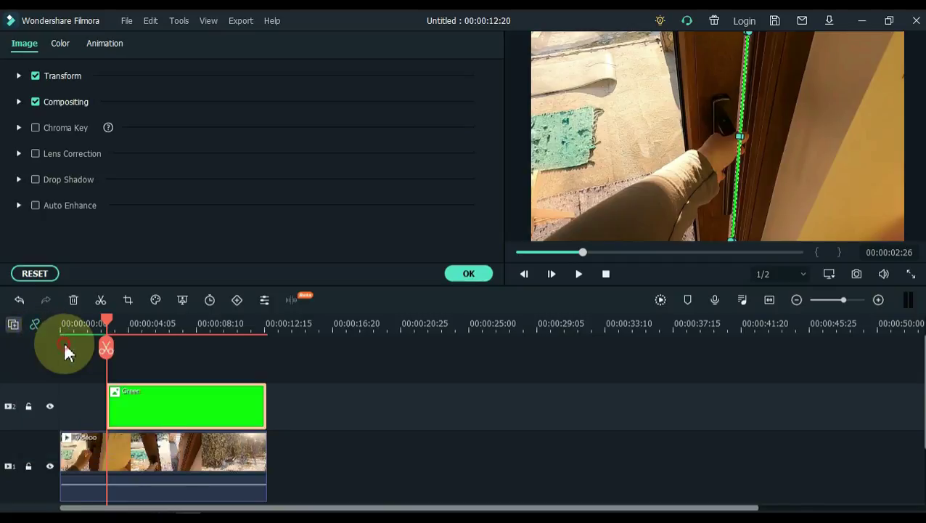
{"action": "left_click", "coordinate": [44, 404]}
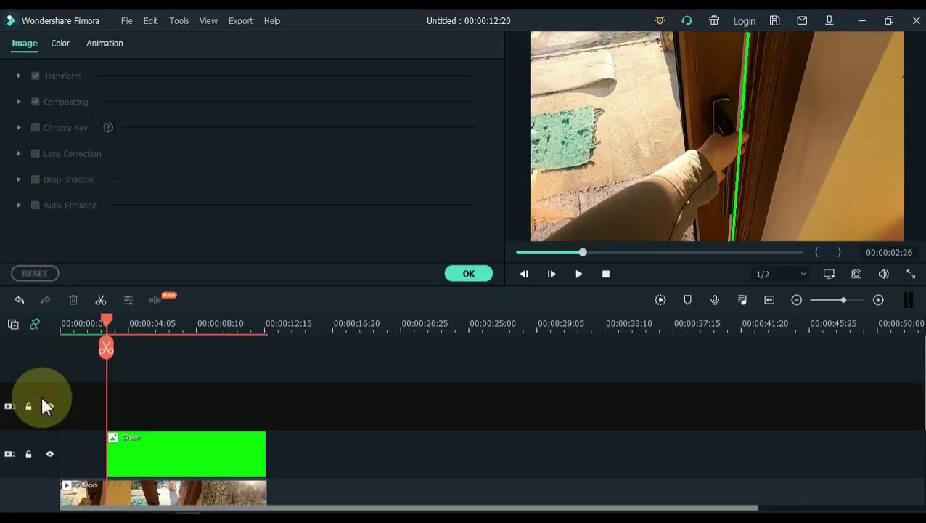
{"action": "right_click", "coordinate": [125, 410]}
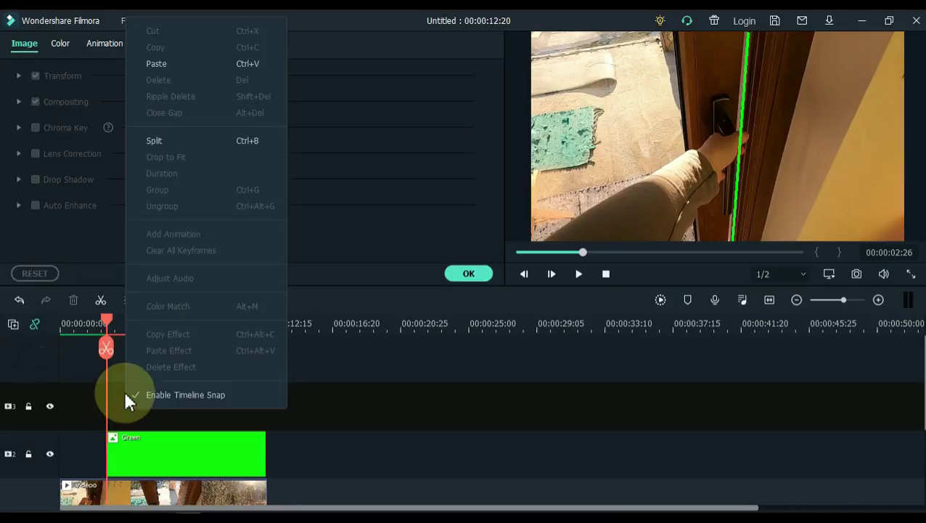
{"action": "left_click", "coordinate": [155, 64]}
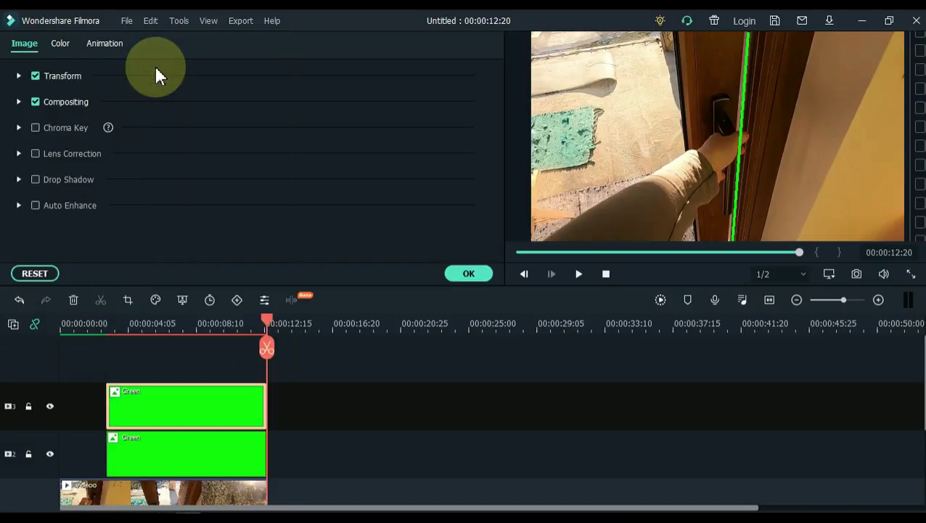
Shift both green clips to start at about 00:00:03:06 and add a custom animation keyframe to each at that time.
{"action": "left_click_drag", "start_coordinate": [102, 323], "coordinate": [114, 317]}
{"action": "scroll", "coordinate": [136, 315], "scroll_direction": "up", "scroll_amount": 3}
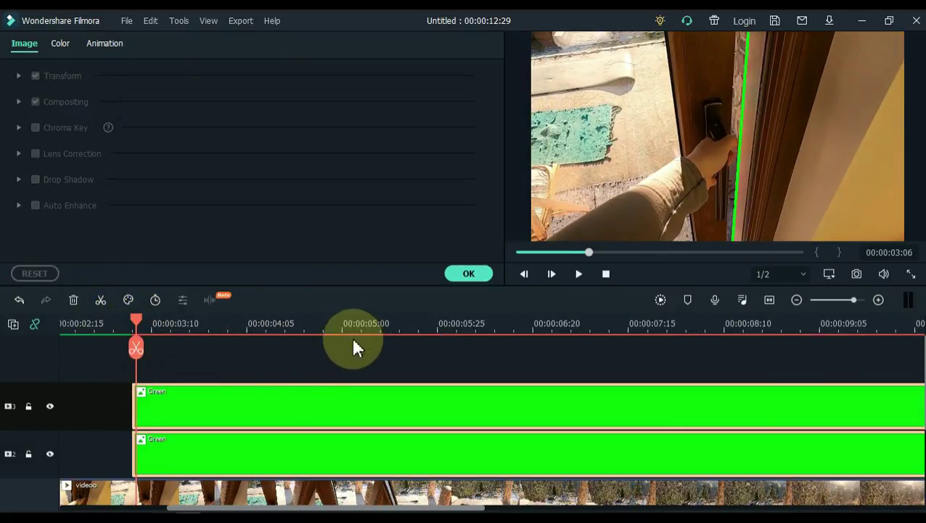
{"action": "left_click", "coordinate": [172, 454]}
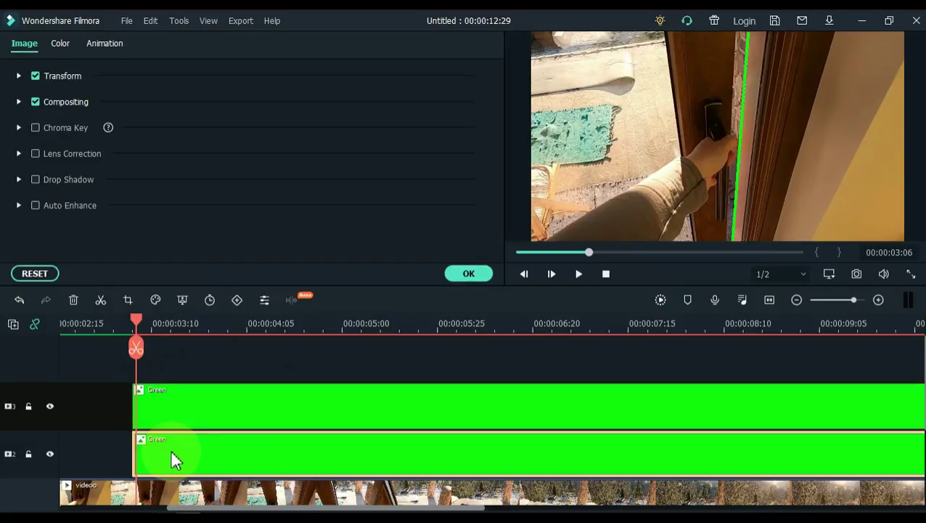
{"action": "left_click", "coordinate": [107, 45]}
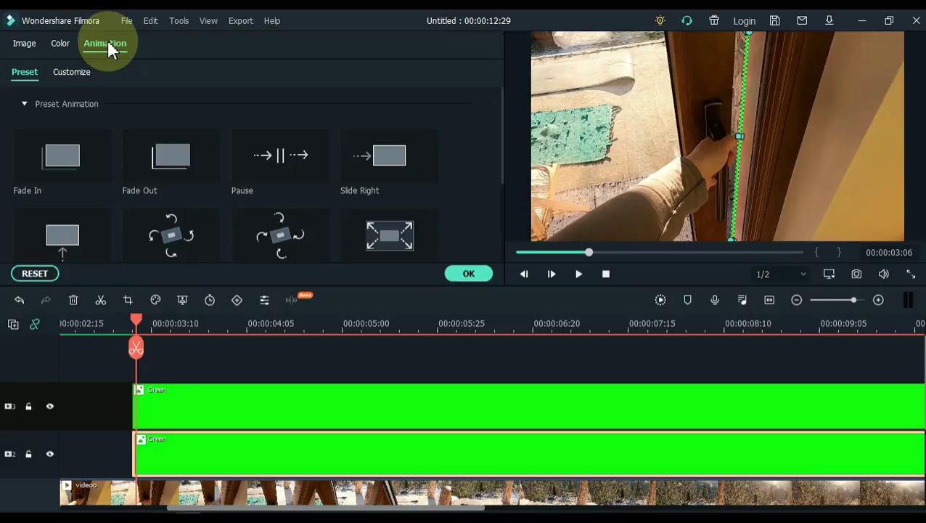
{"action": "left_click", "coordinate": [68, 72]}
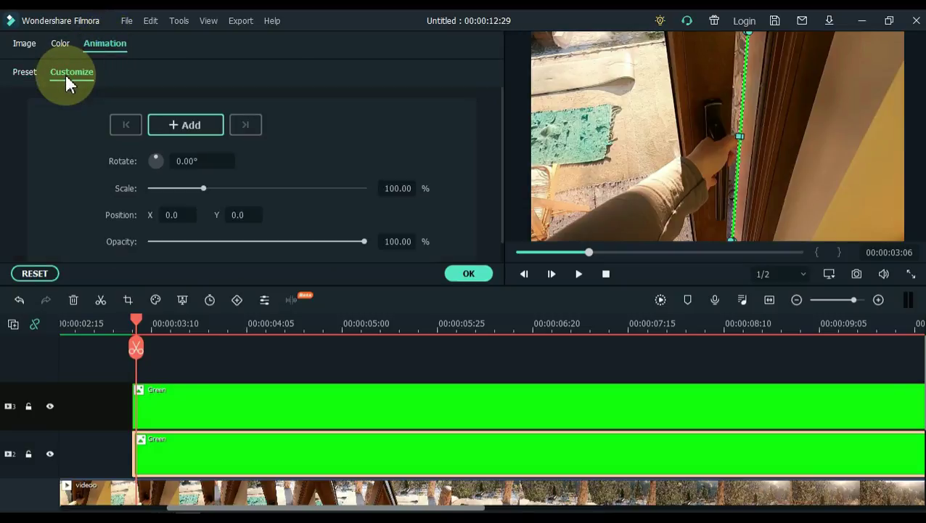
{"action": "left_click", "coordinate": [171, 125]}
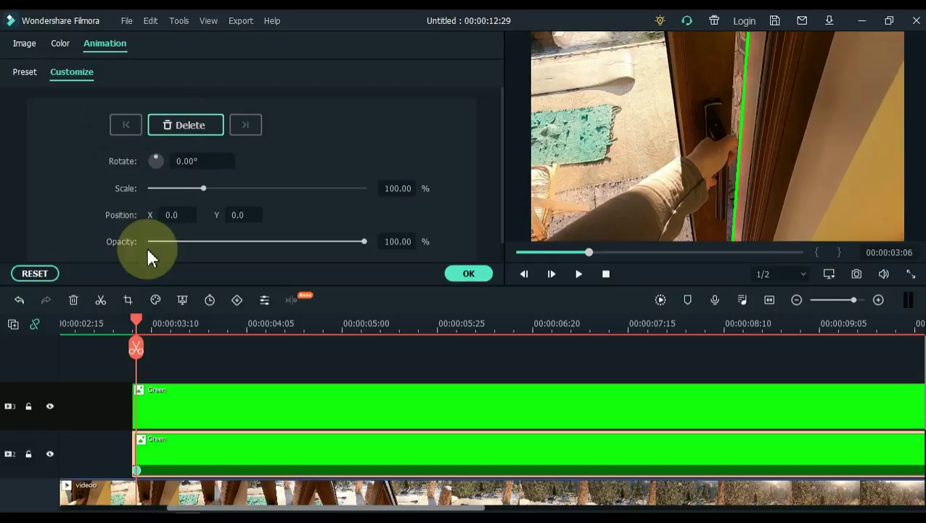
{"action": "left_click", "coordinate": [160, 419]}
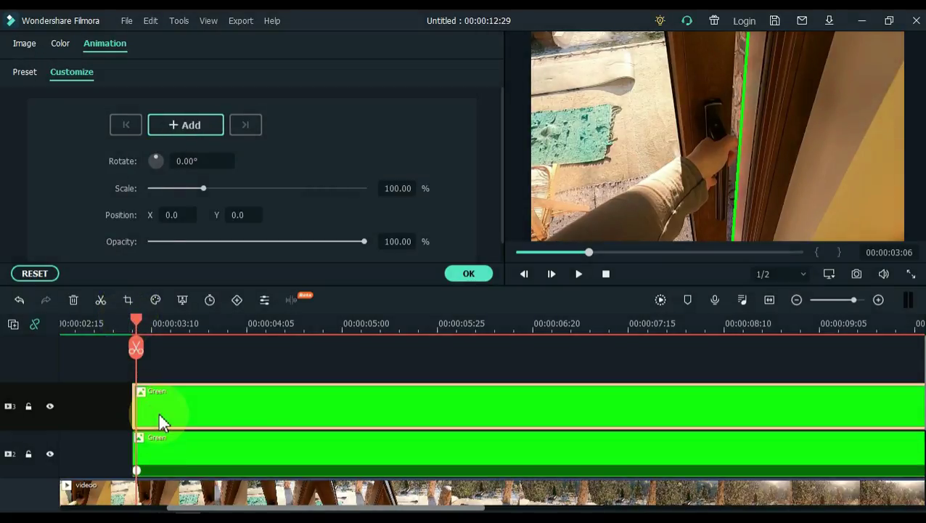
{"action": "left_click", "coordinate": [183, 127]}
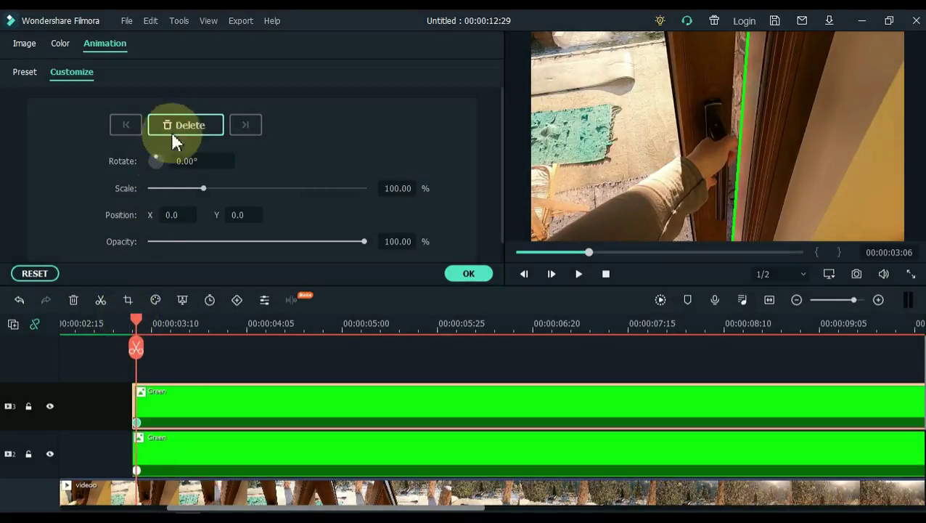
At 00:00:03:19, scale the track 2 green strip to 400%, rotate it 2.61° and fit it along the door frame.
{"action": "left_click_drag", "start_coordinate": [137, 320], "coordinate": [195, 350]}
{"action": "left_click", "coordinate": [207, 457]}
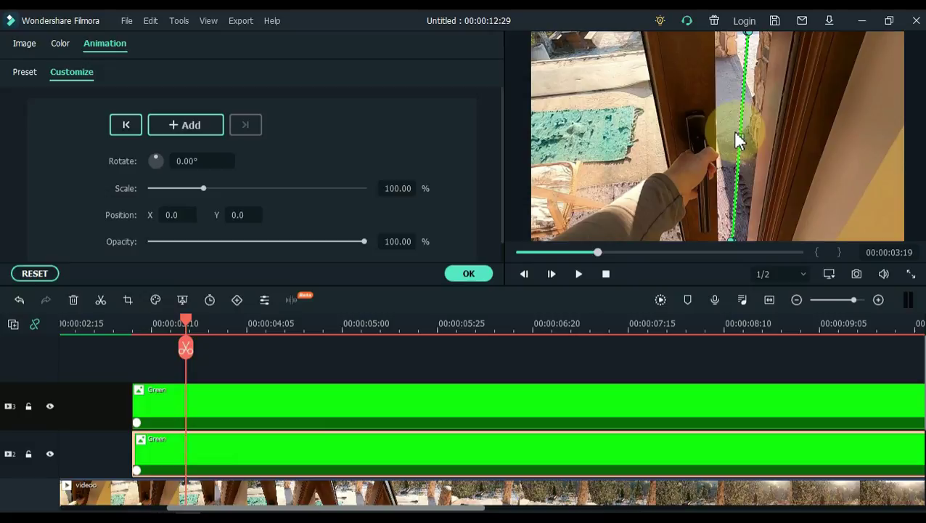
{"action": "left_click_drag", "start_coordinate": [736, 135], "coordinate": [762, 136]}
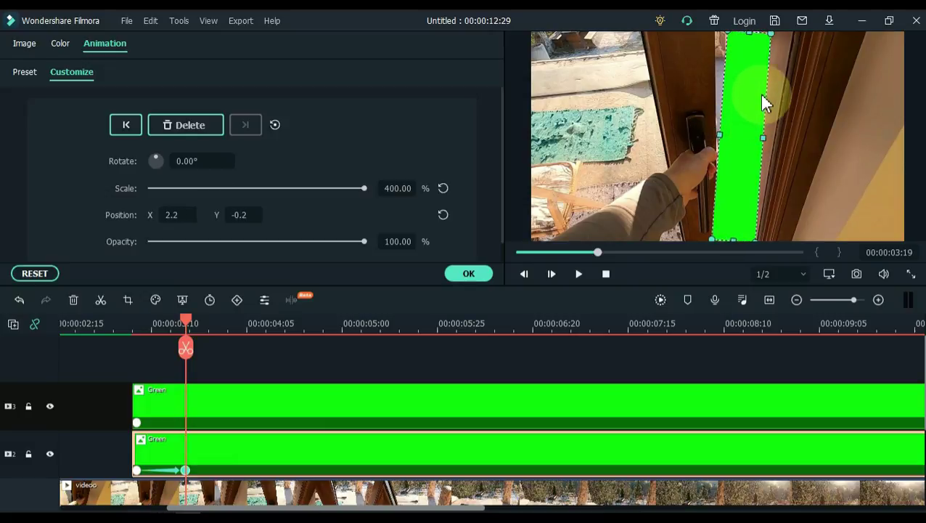
{"action": "mouse_move", "coordinate": [770, 81]}
{"action": "left_mouse_down"}
{"action": "mouse_move", "coordinate": [757, 41]}
{"action": "mouse_move", "coordinate": [774, 75]}
{"action": "left_mouse_up"}
{"action": "left_click_drag", "start_coordinate": [756, 34], "coordinate": [760, 33]}
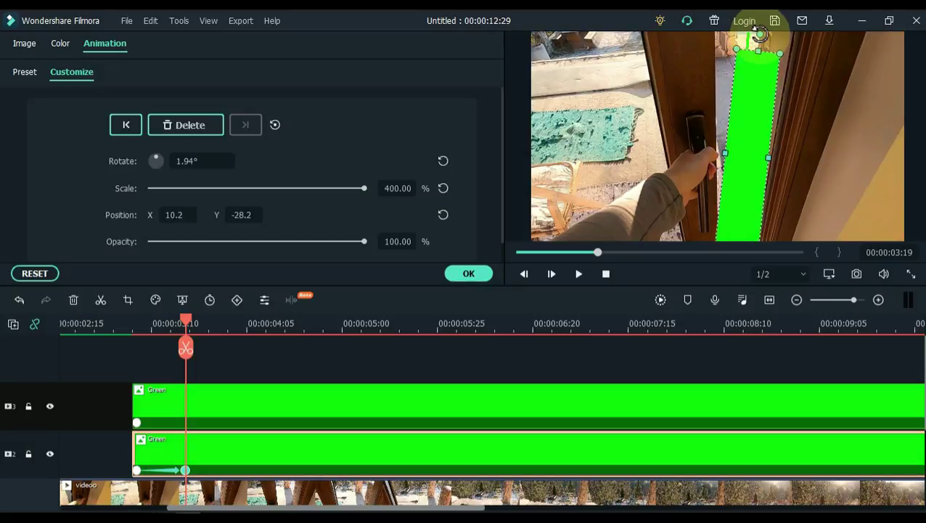
{"action": "left_click_drag", "start_coordinate": [775, 106], "coordinate": [781, 76]}
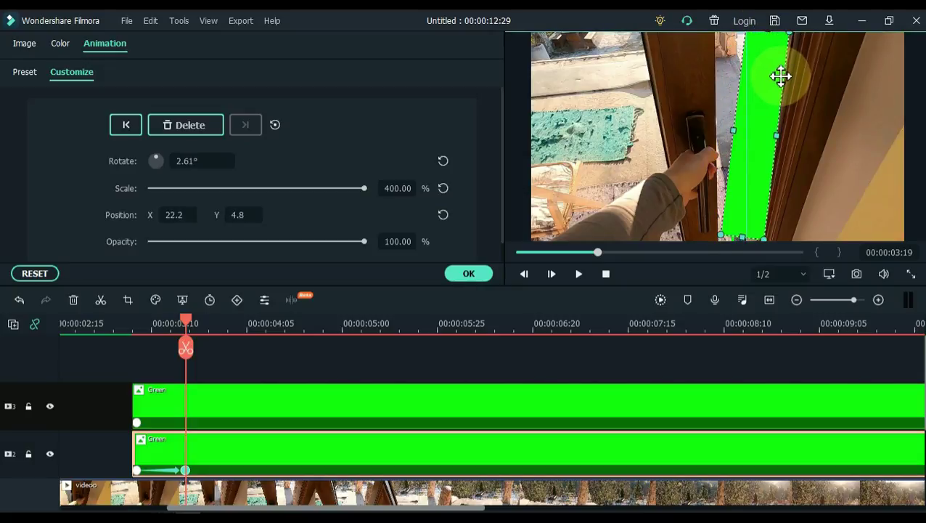
{"action": "left_click_drag", "start_coordinate": [738, 240], "coordinate": [739, 247]}
{"action": "left_click_drag", "start_coordinate": [728, 139], "coordinate": [745, 139]}
At 00:00:03:19, scale the track 3 strip to 400%, rotate it -4.96° along the door's edge, and adjust both strips to fill the gap.
{"action": "left_click", "coordinate": [212, 413]}
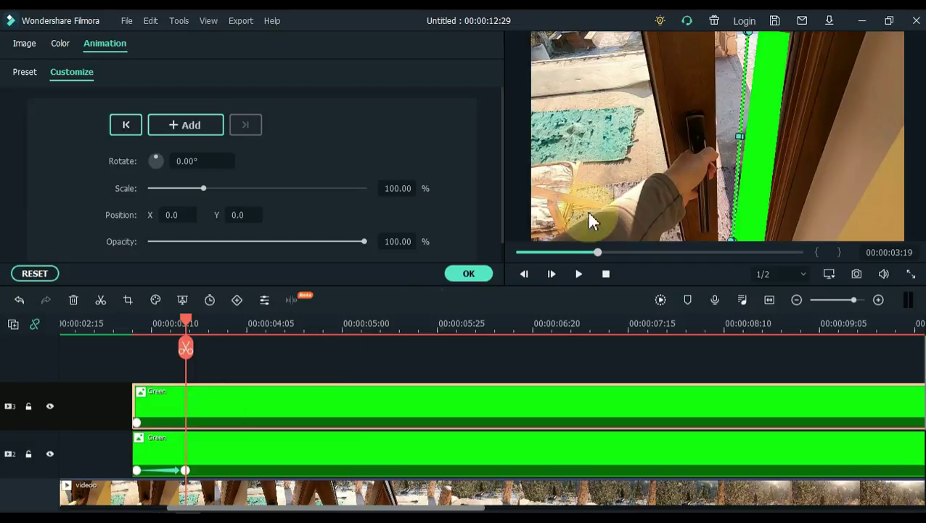
{"action": "left_click_drag", "start_coordinate": [738, 136], "coordinate": [721, 137]}
{"action": "left_click_drag", "start_coordinate": [754, 66], "coordinate": [747, 107]}
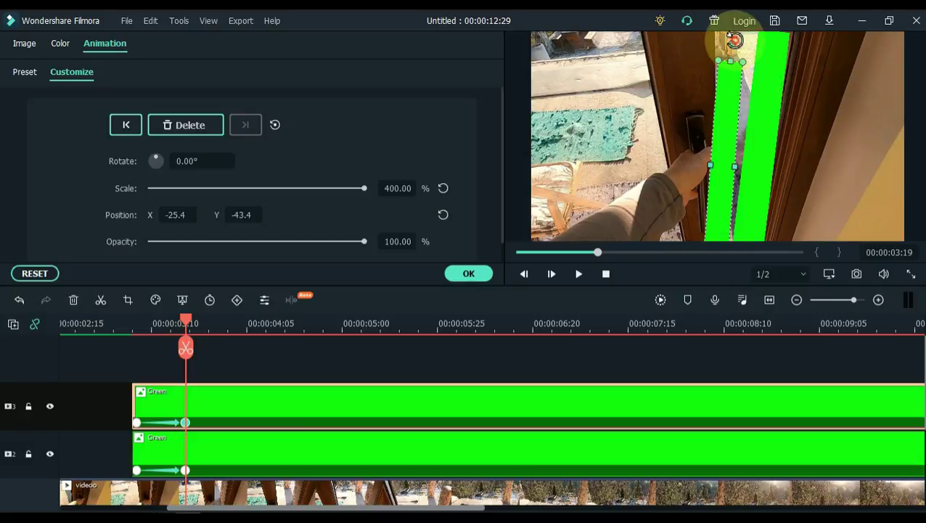
{"action": "left_click_drag", "start_coordinate": [728, 40], "coordinate": [724, 39]}
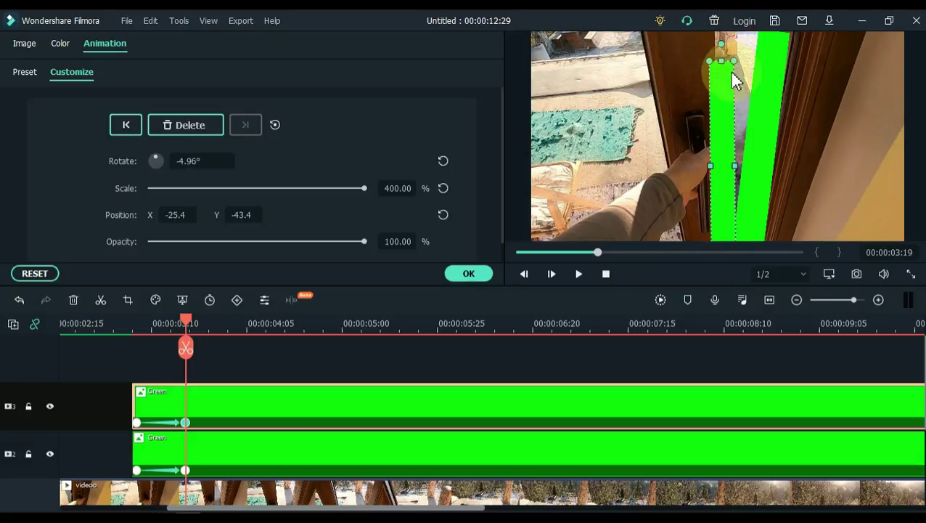
{"action": "left_click_drag", "start_coordinate": [736, 109], "coordinate": [741, 74]}
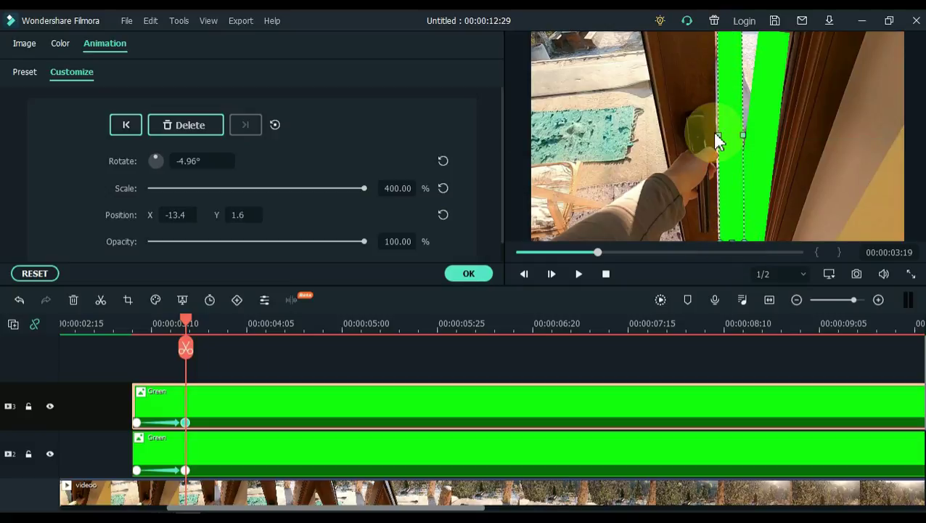
{"action": "left_click_drag", "start_coordinate": [717, 132], "coordinate": [714, 134]}
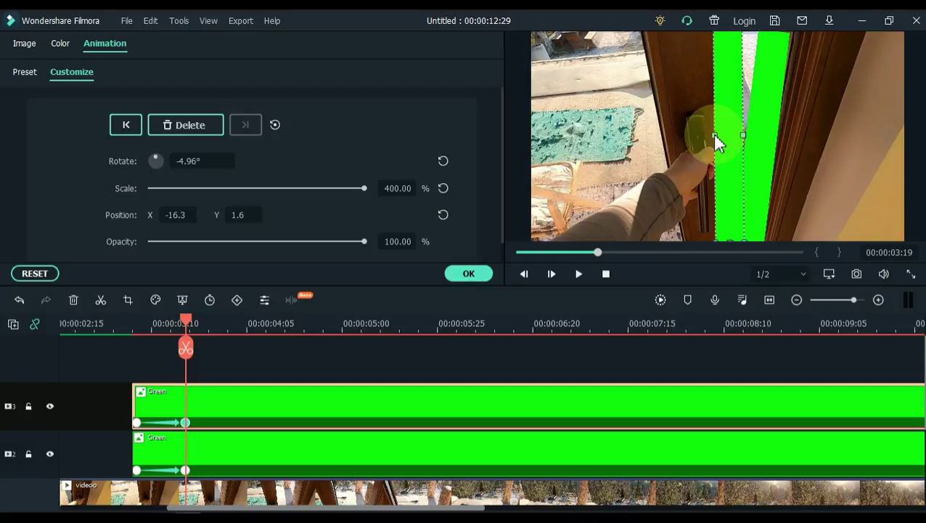
{"action": "left_click_drag", "start_coordinate": [741, 138], "coordinate": [762, 139]}
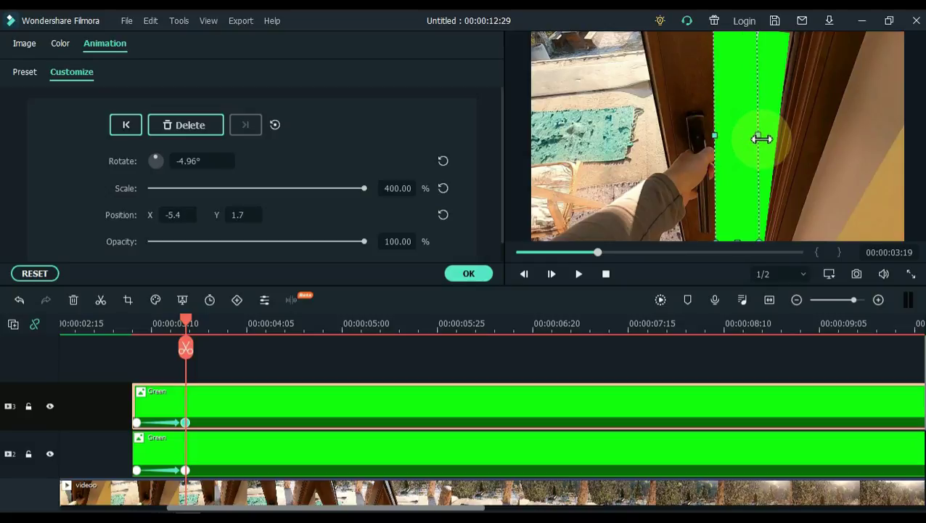
{"action": "left_click", "coordinate": [184, 476]}
{"action": "left_click_drag", "start_coordinate": [744, 135], "coordinate": [732, 136]}
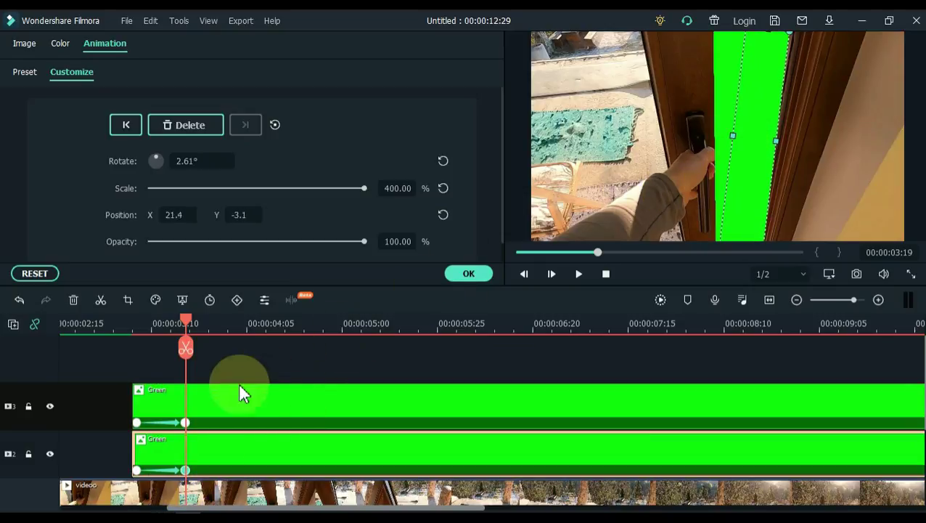
At 00:00:04:06, fit both green strips to the gap, with the track 3 strip rotated to -11.08° and widened to overlap the other.
{"action": "left_click", "coordinate": [191, 324]}
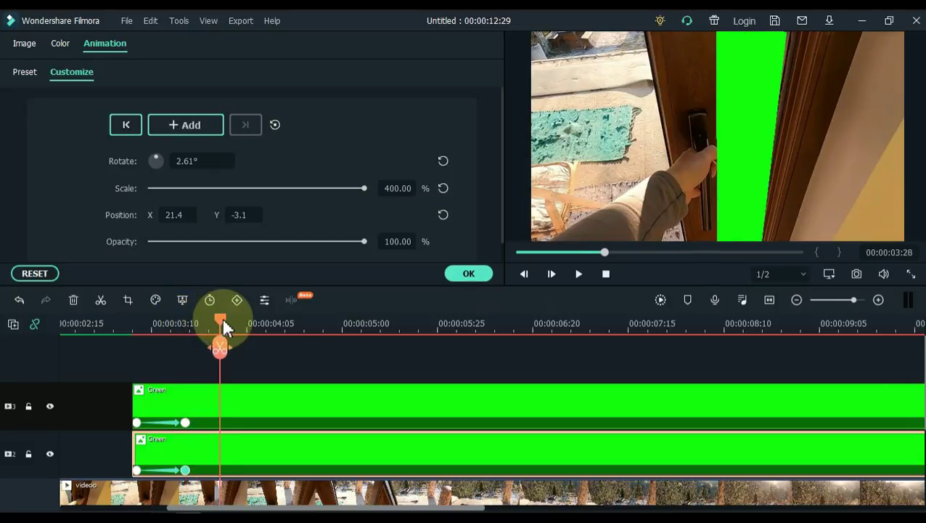
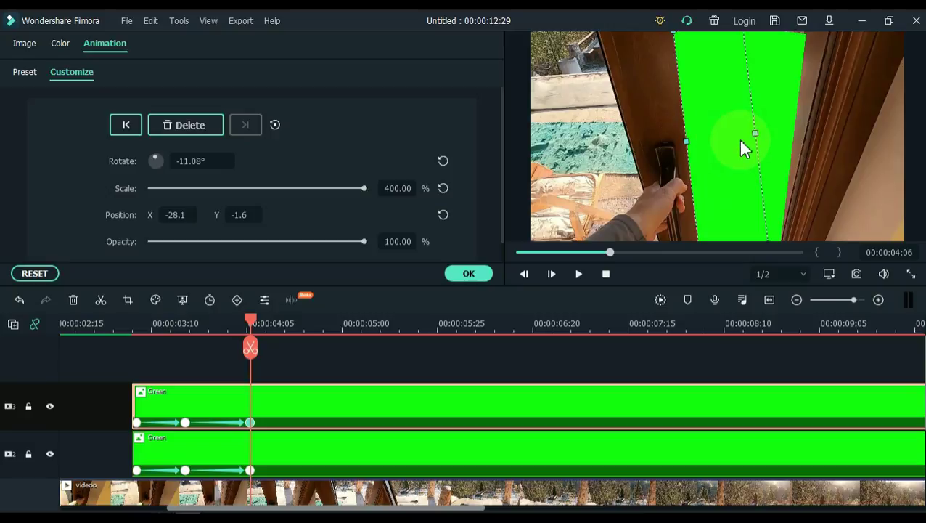
{"action": "left_click_drag", "start_coordinate": [752, 138], "coordinate": [761, 136]}
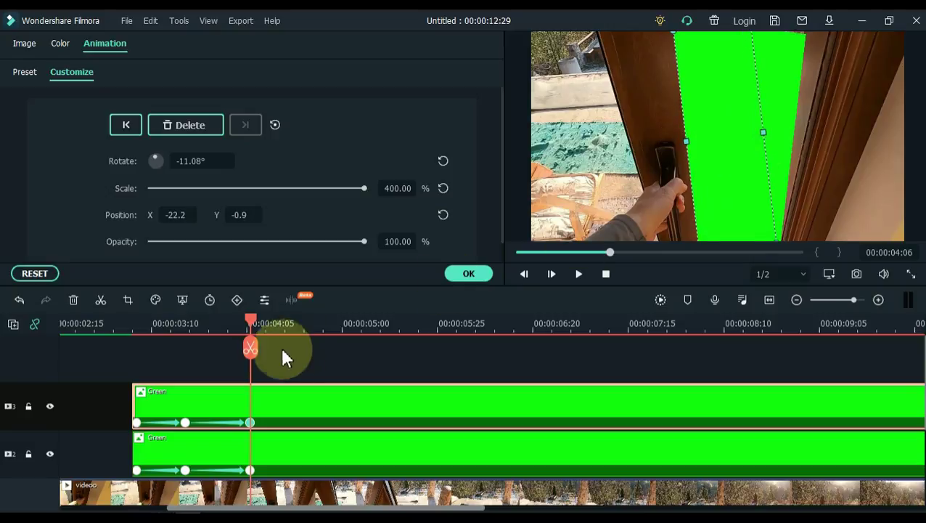
At 00:00:04:16, widen the track 2 green strip outward to the door frame and inward beneath the other strip.
{"action": "left_click_drag", "start_coordinate": [260, 316], "coordinate": [290, 326]}
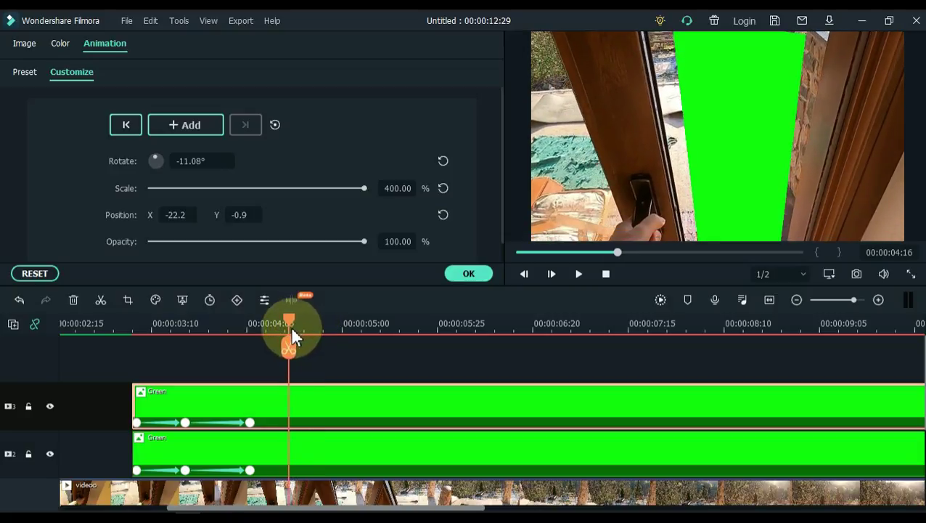
{"action": "left_click", "coordinate": [290, 470]}
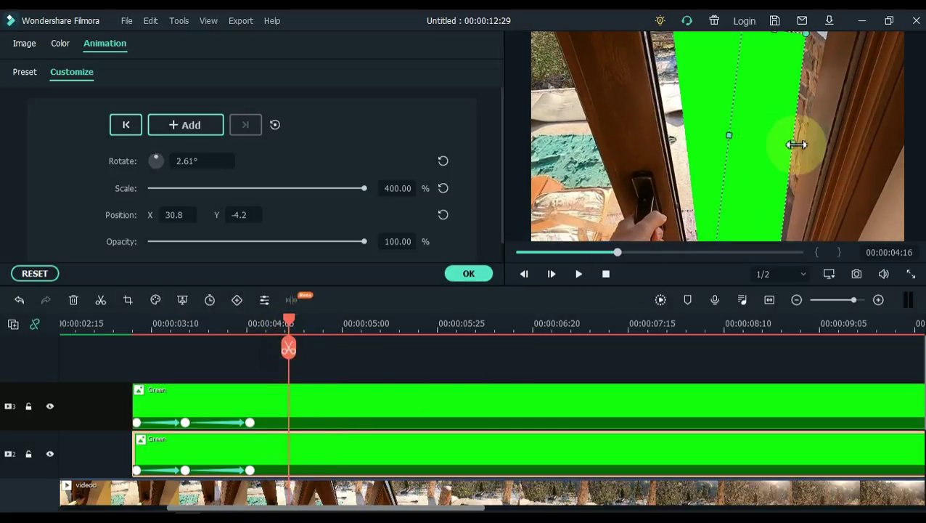
{"action": "left_click_drag", "start_coordinate": [794, 143], "coordinate": [712, 129]}
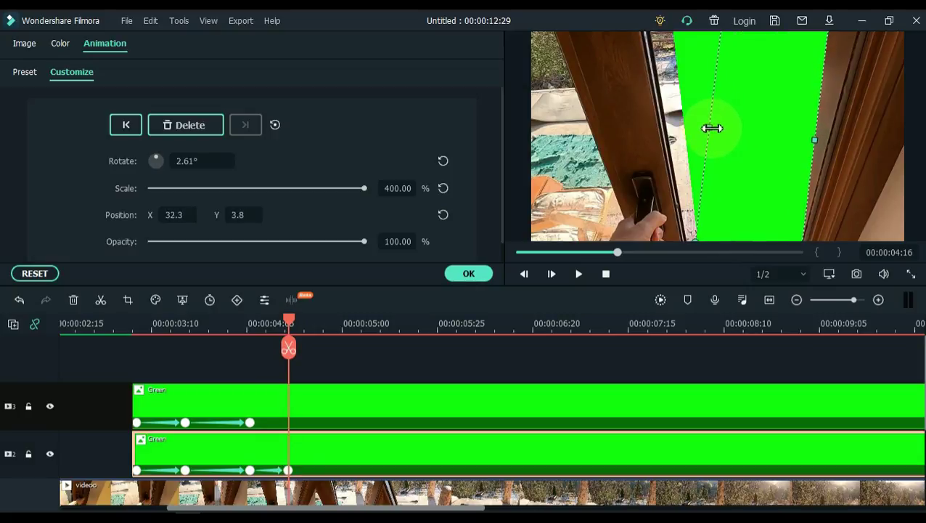
At 00:00:04:16, rotate the track 3 strip to -14.85° and stretch and position it along the door's edge to fill the gap.
{"action": "left_click", "coordinate": [300, 421]}
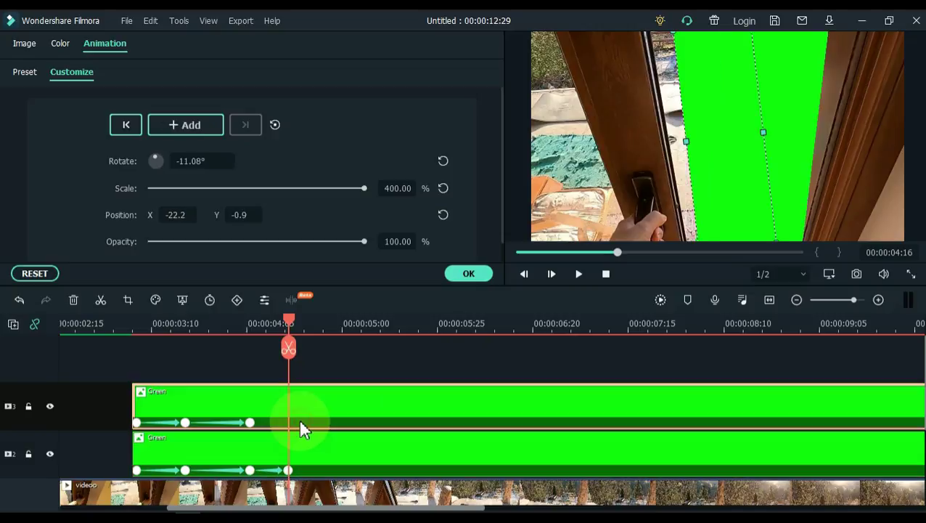
{"action": "left_click_drag", "start_coordinate": [686, 142], "coordinate": [672, 141]}
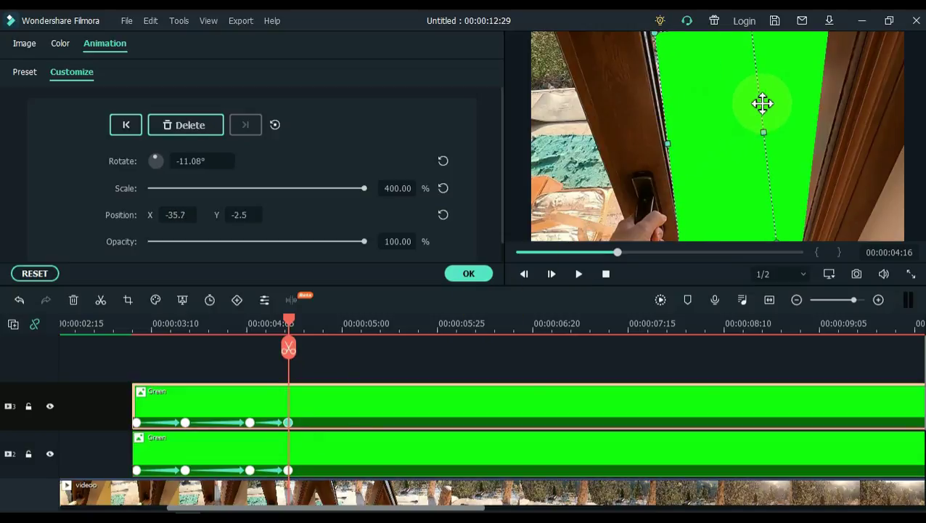
{"action": "left_click_drag", "start_coordinate": [763, 101], "coordinate": [768, 144]}
{"action": "left_click_drag", "start_coordinate": [703, 41], "coordinate": [699, 43]}
{"action": "left_click", "coordinate": [767, 138]}
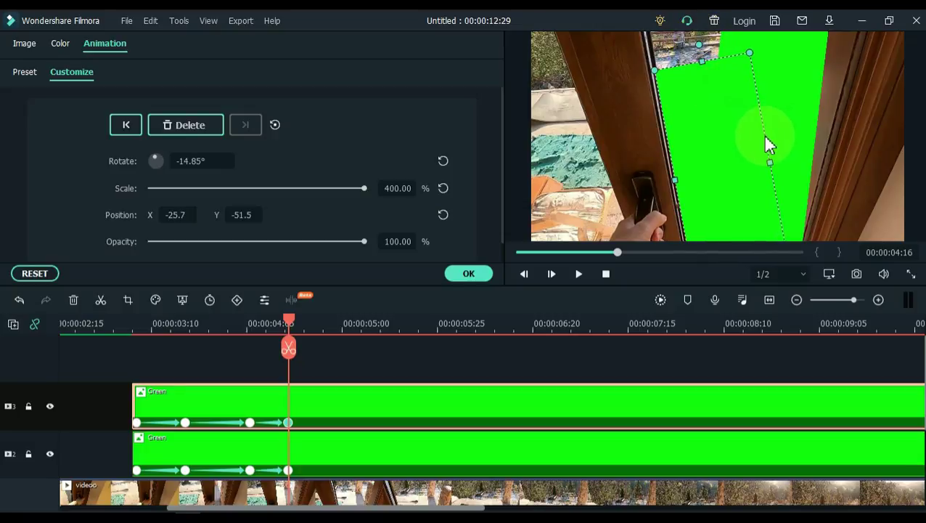
{"action": "left_click_drag", "start_coordinate": [765, 145], "coordinate": [759, 93]}
{"action": "left_click_drag", "start_coordinate": [733, 236], "coordinate": [744, 258]}
{"action": "left_click_drag", "start_coordinate": [765, 130], "coordinate": [770, 127]}
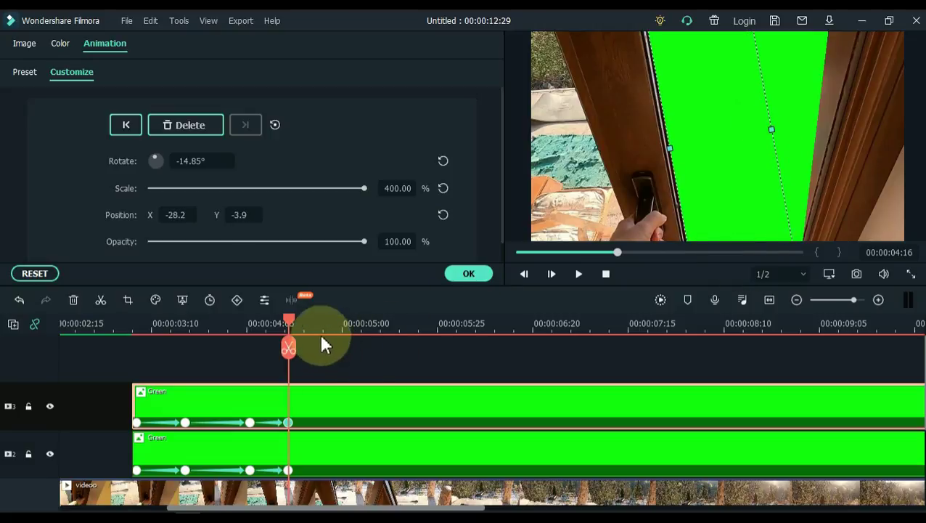
At 00:00:04:28, rotate the track 2 strip to 8.49° and widen and reposition it along the door frame.
{"action": "left_click_drag", "start_coordinate": [291, 328], "coordinate": [334, 328]}
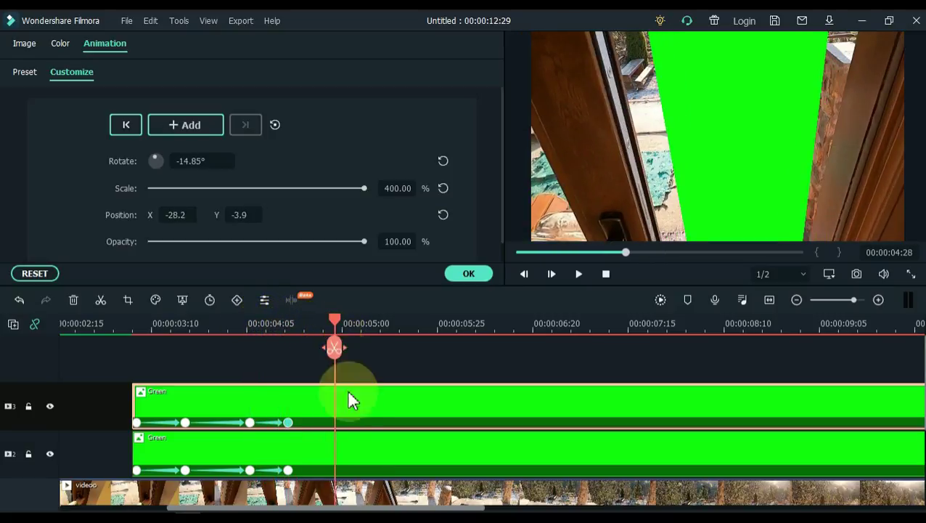
{"action": "left_click", "coordinate": [356, 459]}
{"action": "left_click_drag", "start_coordinate": [805, 170], "coordinate": [829, 139]}
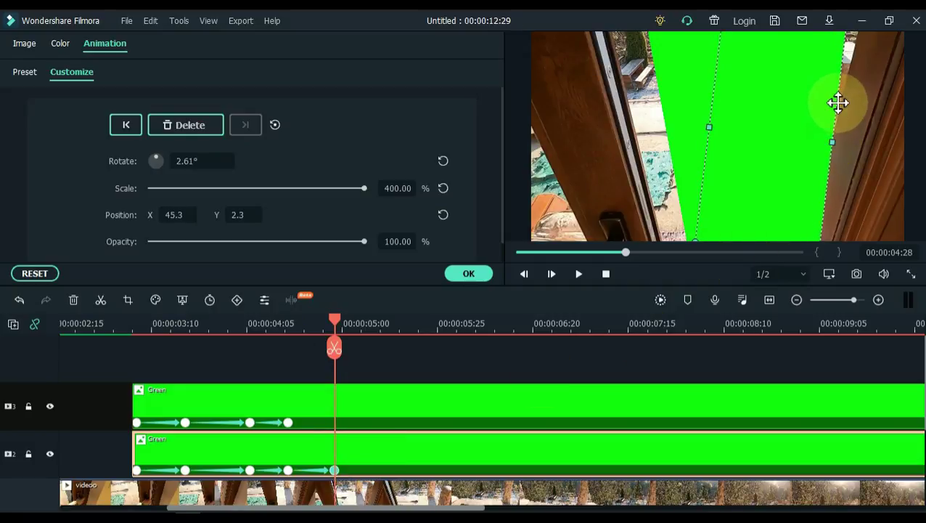
{"action": "left_click_drag", "start_coordinate": [837, 103], "coordinate": [794, 54]}
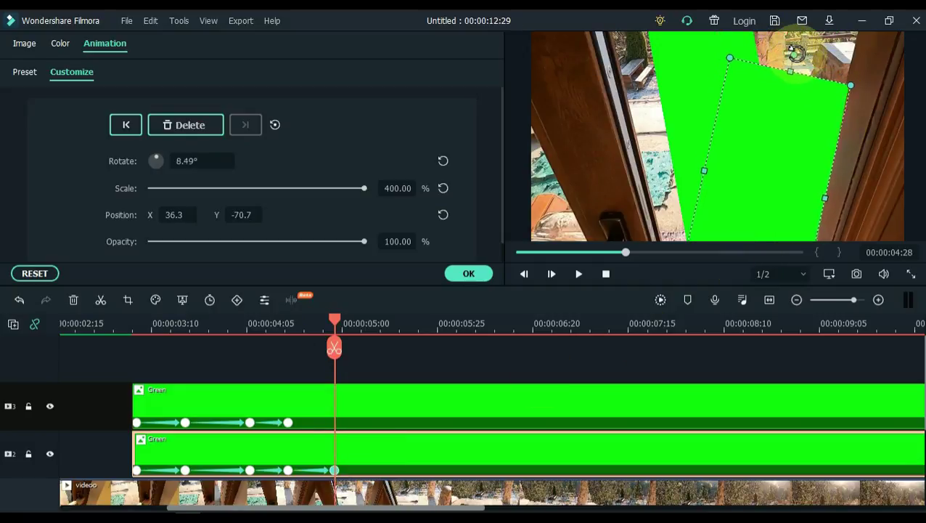
{"action": "left_click_drag", "start_coordinate": [835, 164], "coordinate": [845, 95]}
{"action": "left_click_drag", "start_coordinate": [750, 232], "coordinate": [692, 124]}
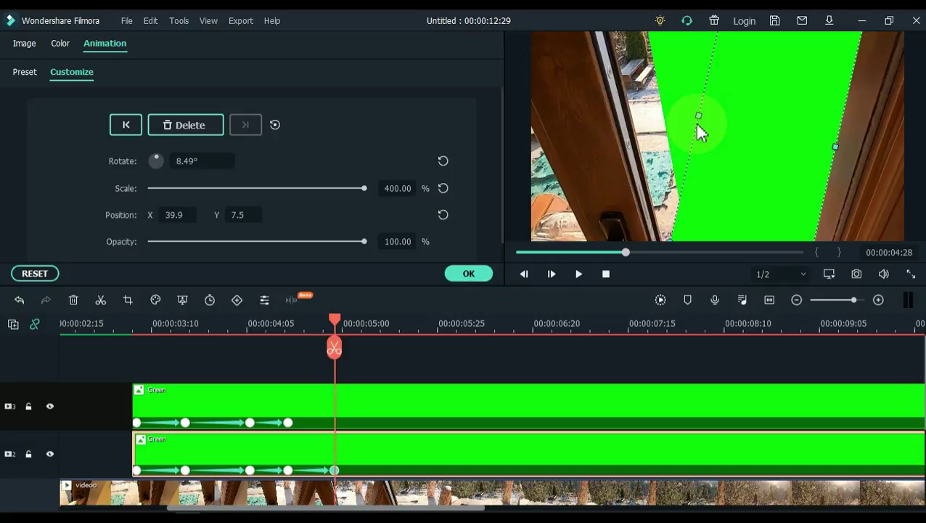
At 00:00:04:28, rotate the track 3 strip to -19.67° and stretch and position it against the door's edge.
{"action": "left_click", "coordinate": [330, 424]}
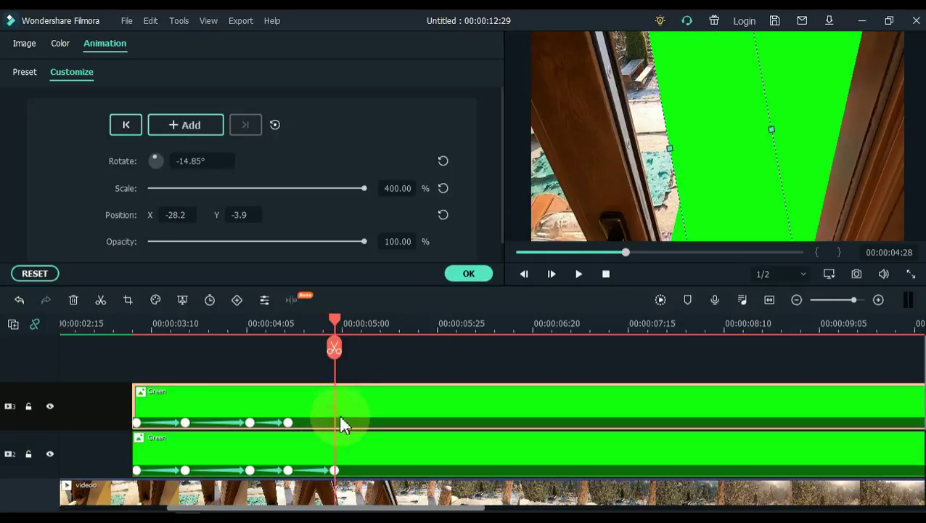
{"action": "left_click_drag", "start_coordinate": [669, 145], "coordinate": [641, 151]}
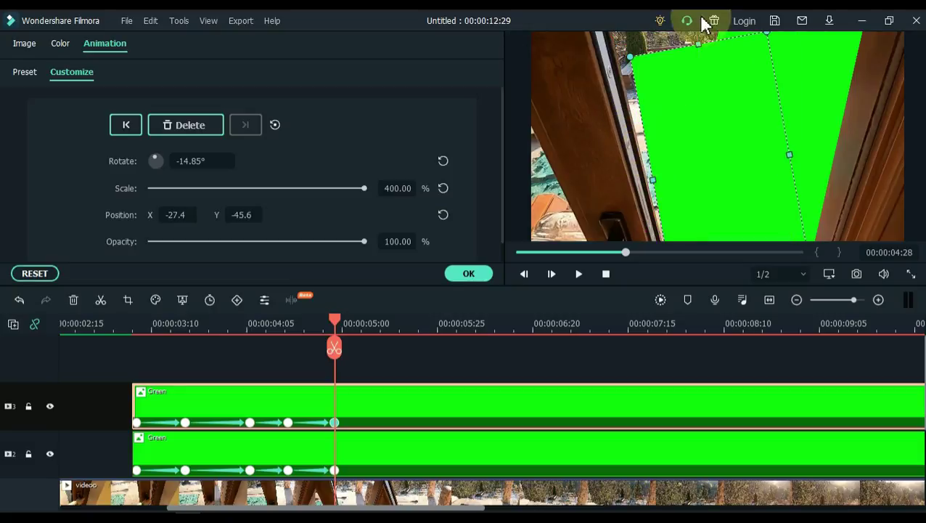
{"action": "mouse_move", "coordinate": [678, 41]}
{"action": "left_mouse_down"}
{"action": "mouse_move", "coordinate": [680, 72]}
{"action": "mouse_move", "coordinate": [684, 46]}
{"action": "left_mouse_up"}
{"action": "left_click_drag", "start_coordinate": [798, 193], "coordinate": [784, 140]}
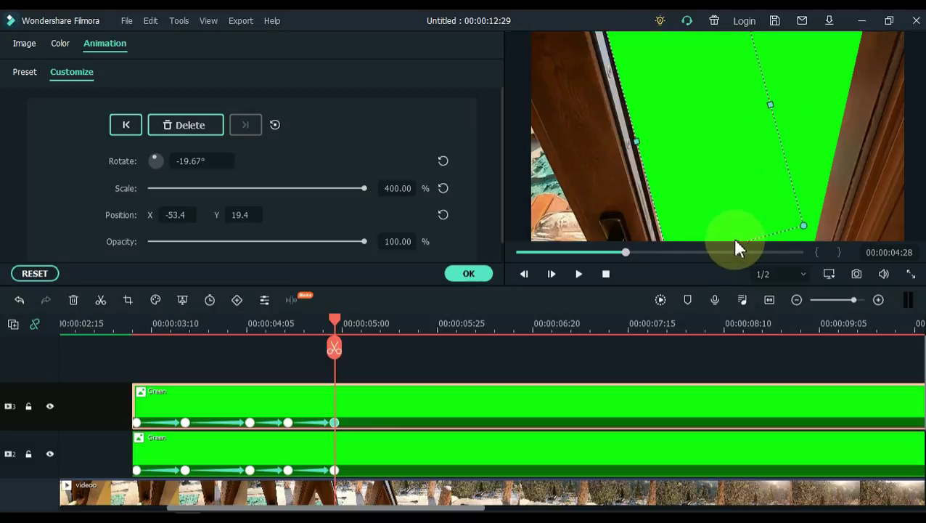
{"action": "left_click_drag", "start_coordinate": [736, 243], "coordinate": [743, 247]}
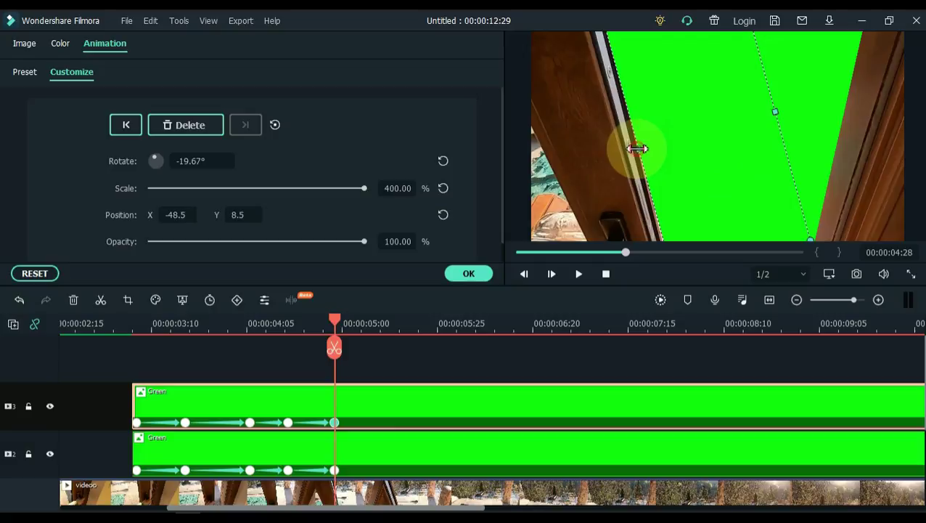
At 00:00:05:12, rotate the track 2 strip to 12.43° along the frame and widen both strips to fill the door gap.
{"action": "left_click_drag", "start_coordinate": [333, 317], "coordinate": [389, 325]}
{"action": "left_click", "coordinate": [382, 440]}
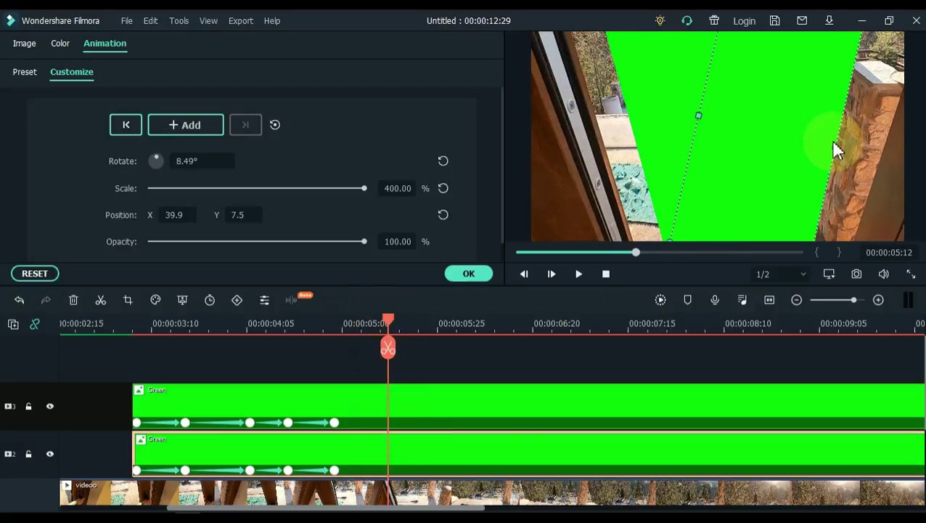
{"action": "left_click_drag", "start_coordinate": [835, 147], "coordinate": [878, 159]}
{"action": "left_click_drag", "start_coordinate": [806, 29], "coordinate": [820, 33]}
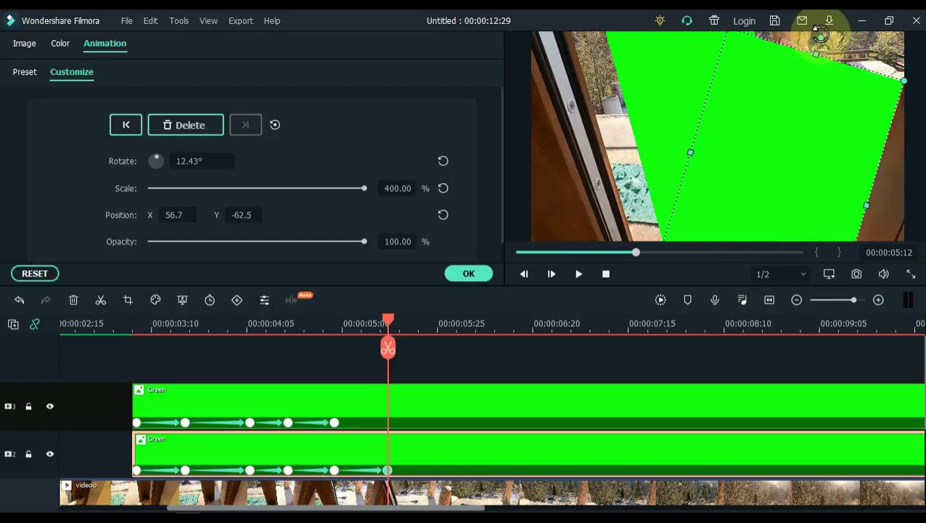
{"action": "left_click_drag", "start_coordinate": [883, 156], "coordinate": [918, 31]}
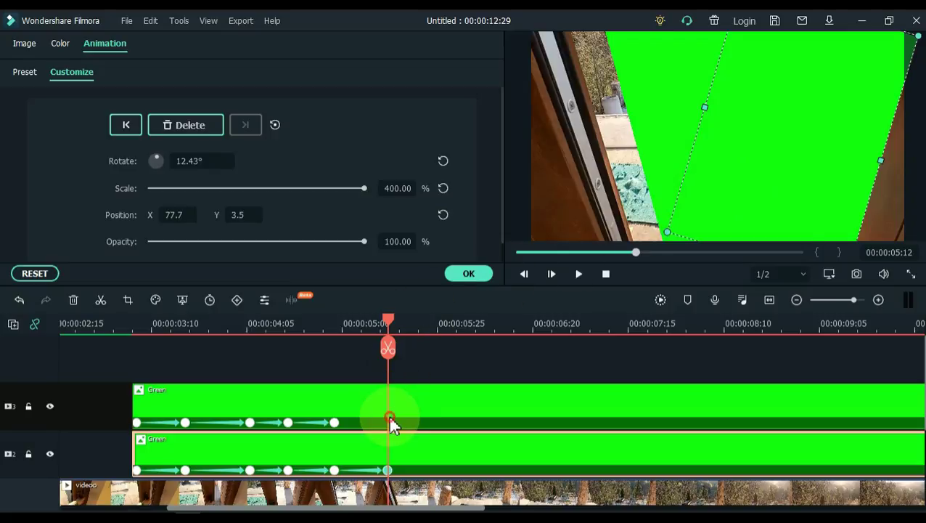
{"action": "left_click", "coordinate": [389, 415]}
{"action": "left_click_drag", "start_coordinate": [637, 151], "coordinate": [604, 158]}
At 00:00:05:20, widen the track 2 strip past the picture's right edge and fit the track 3 strip along the door at -22.44°.
{"action": "left_click_drag", "start_coordinate": [387, 318], "coordinate": [419, 330]}
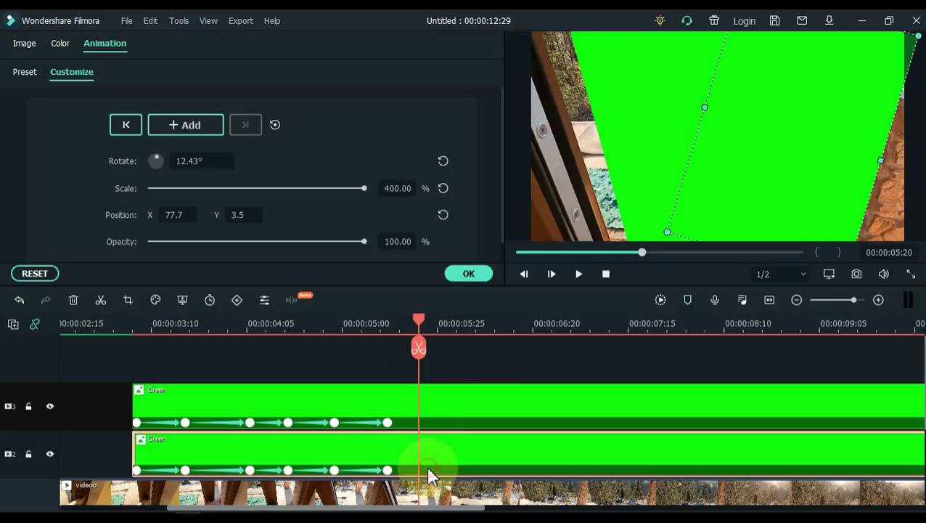
{"action": "left_click_drag", "start_coordinate": [885, 160], "coordinate": [917, 170]}
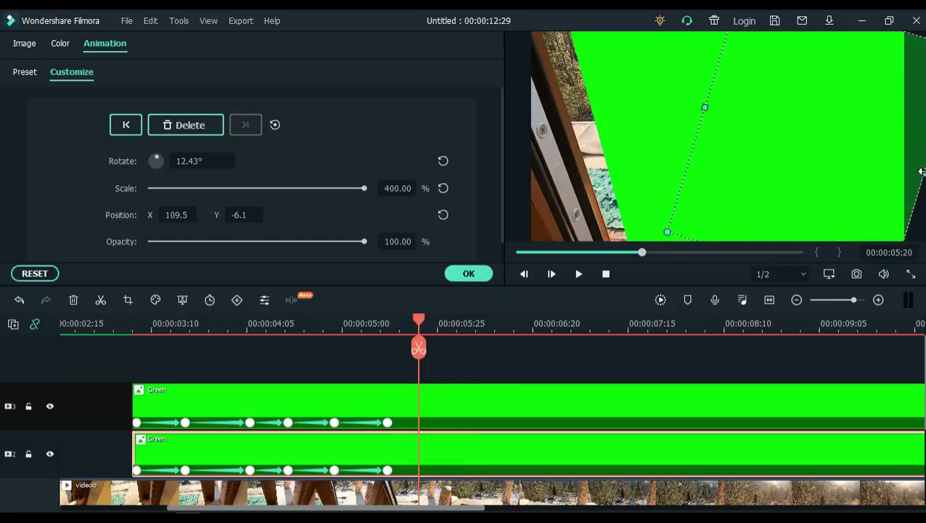
{"action": "left_click", "coordinate": [508, 404]}
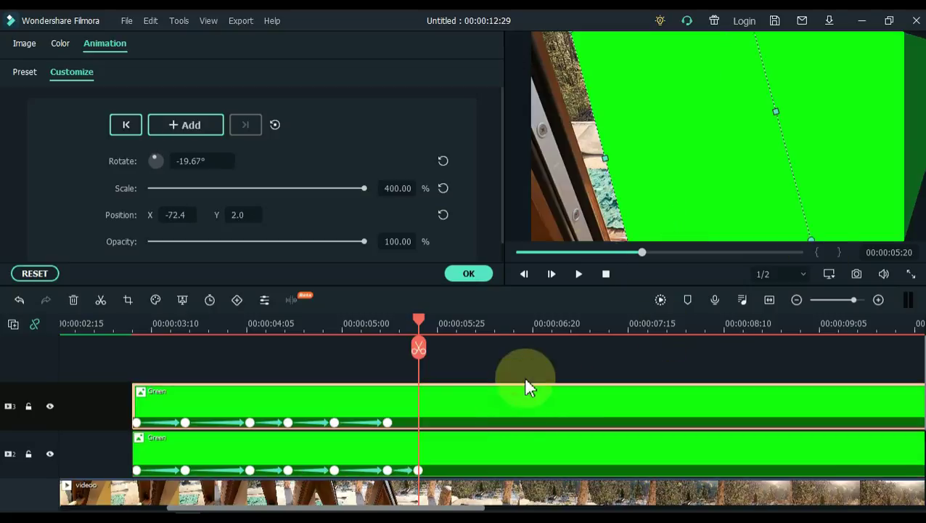
{"action": "left_click_drag", "start_coordinate": [603, 156], "coordinate": [585, 164]}
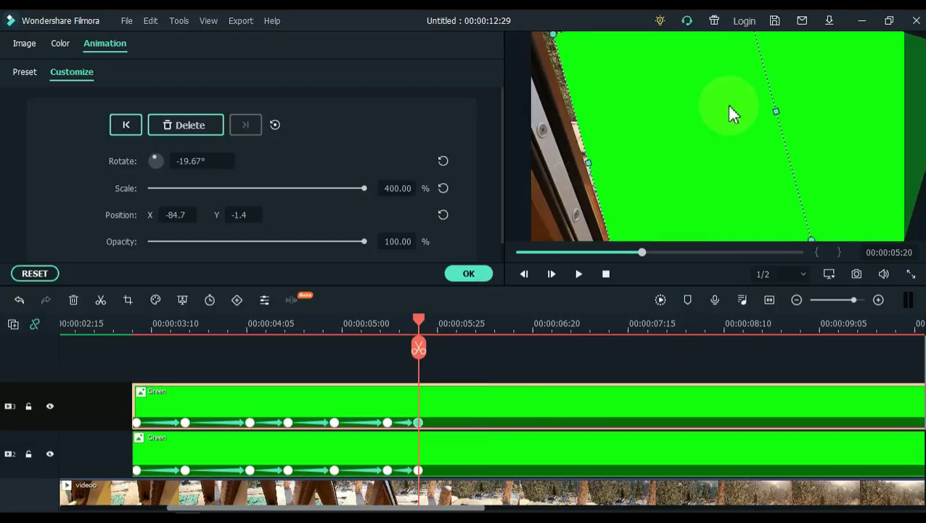
{"action": "left_click_drag", "start_coordinate": [771, 85], "coordinate": [788, 139]}
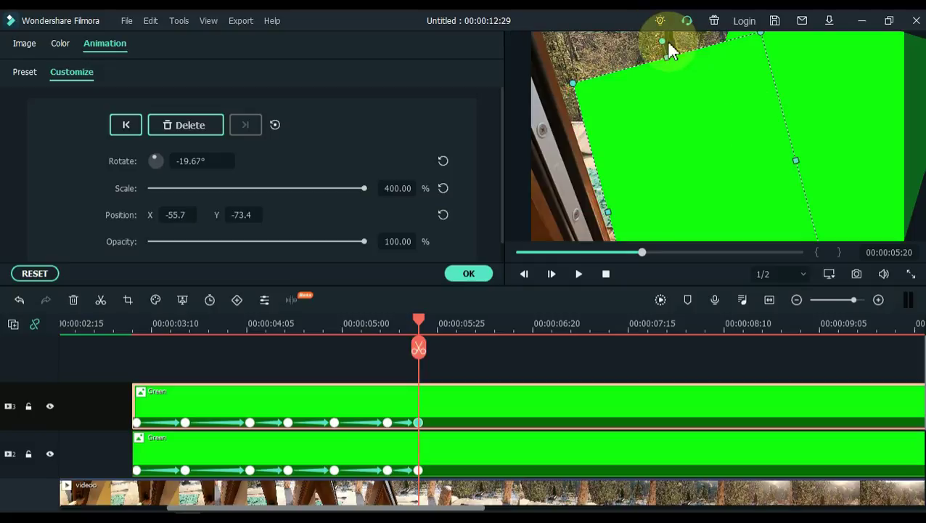
{"action": "left_click_drag", "start_coordinate": [666, 40], "coordinate": [657, 28]}
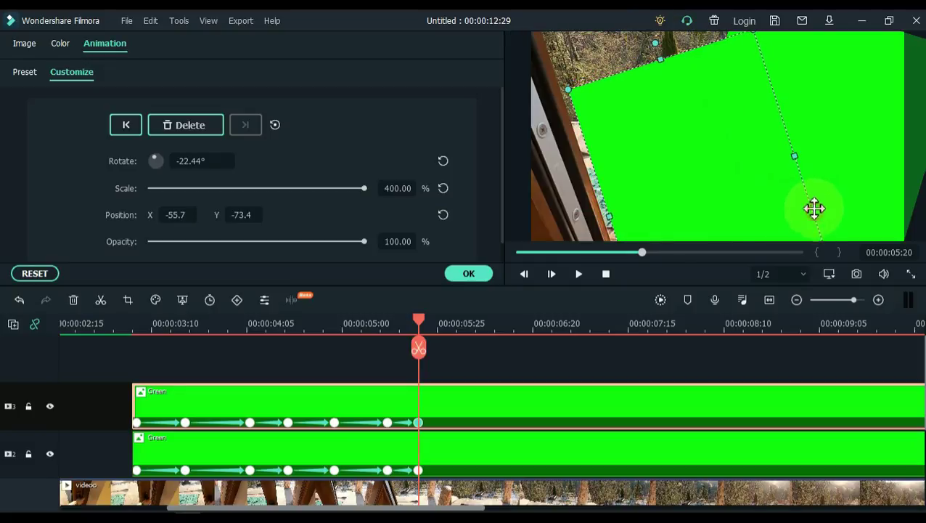
{"action": "left_click_drag", "start_coordinate": [812, 207], "coordinate": [786, 154]}
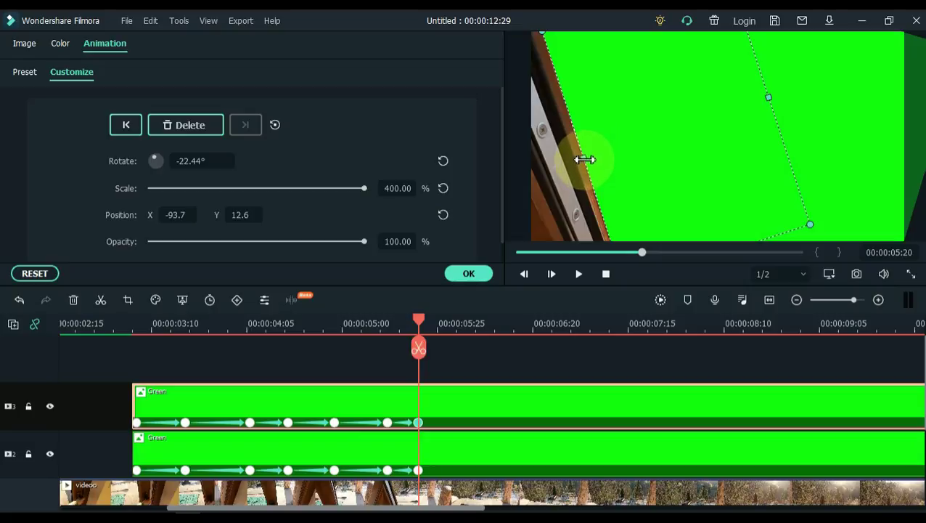
{"action": "left_click_drag", "start_coordinate": [585, 160], "coordinate": [578, 161]}
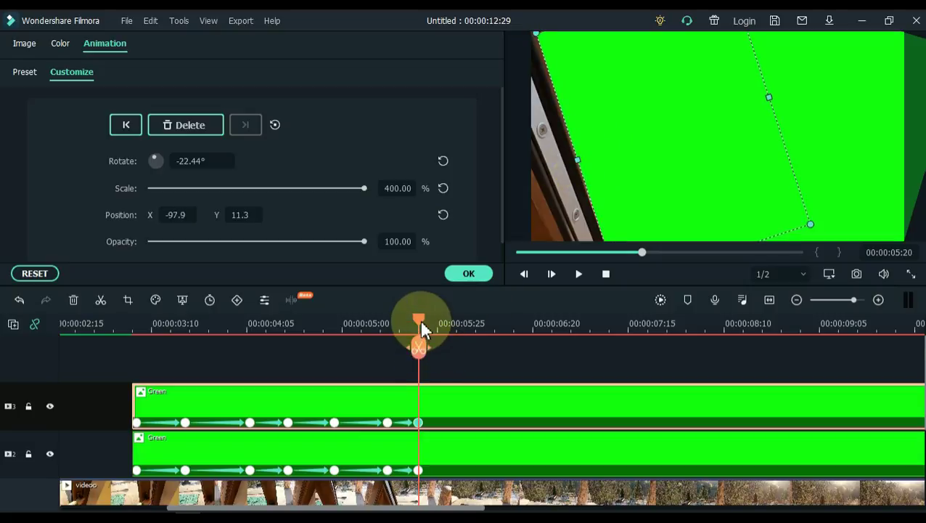
At 00:00:06:00, stretch the track 3 strip outward past the picture's left edge up to the door's remaining corner.
{"action": "left_click_drag", "start_coordinate": [420, 325], "coordinate": [457, 323]}
{"action": "left_click", "coordinate": [471, 346]}
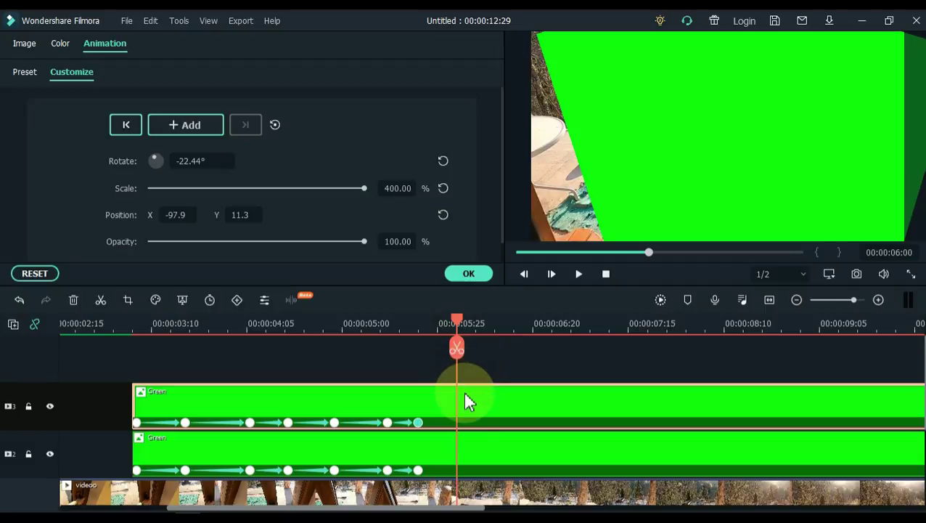
{"action": "left_click", "coordinate": [466, 424]}
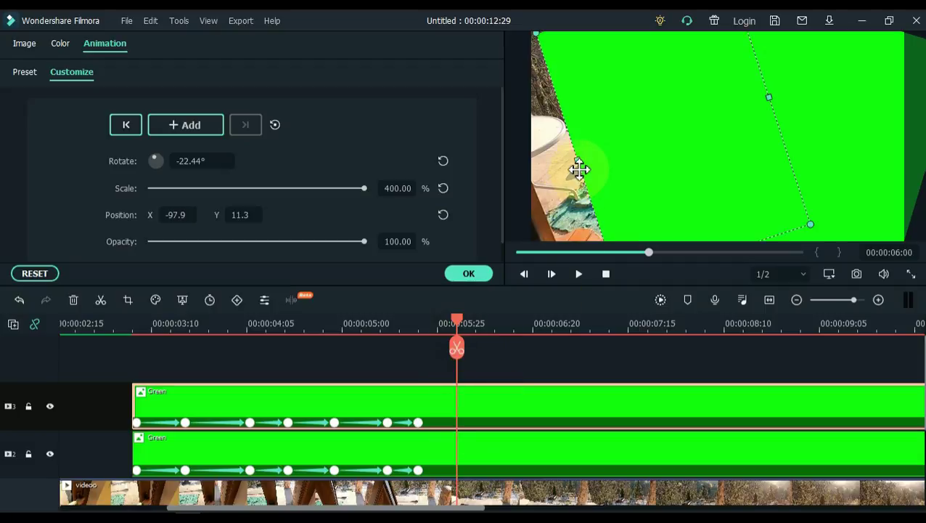
{"action": "left_click_drag", "start_coordinate": [578, 162], "coordinate": [533, 192]}
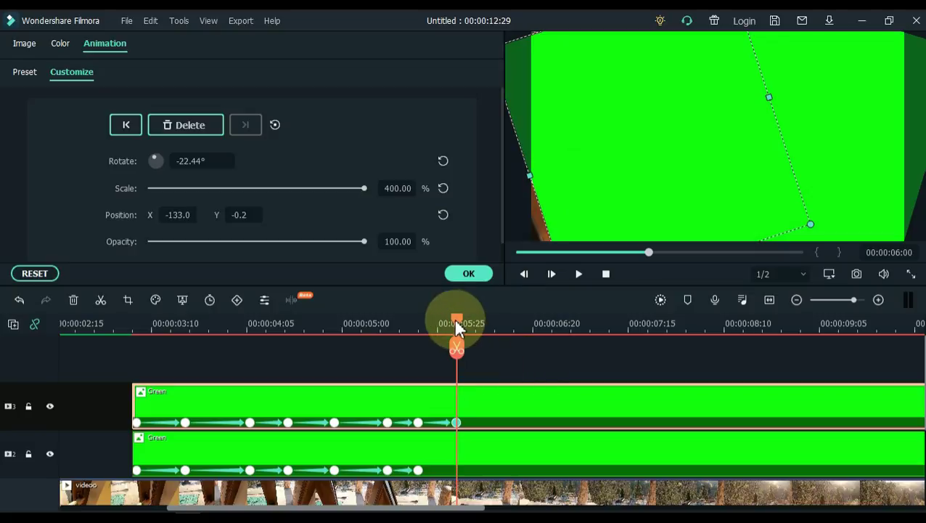
At 00:00:06:09, extend the track 3 strip's outer edge further so the green covers the picture's lower-left corner.
{"action": "left_click_drag", "start_coordinate": [458, 317], "coordinate": [493, 315]}
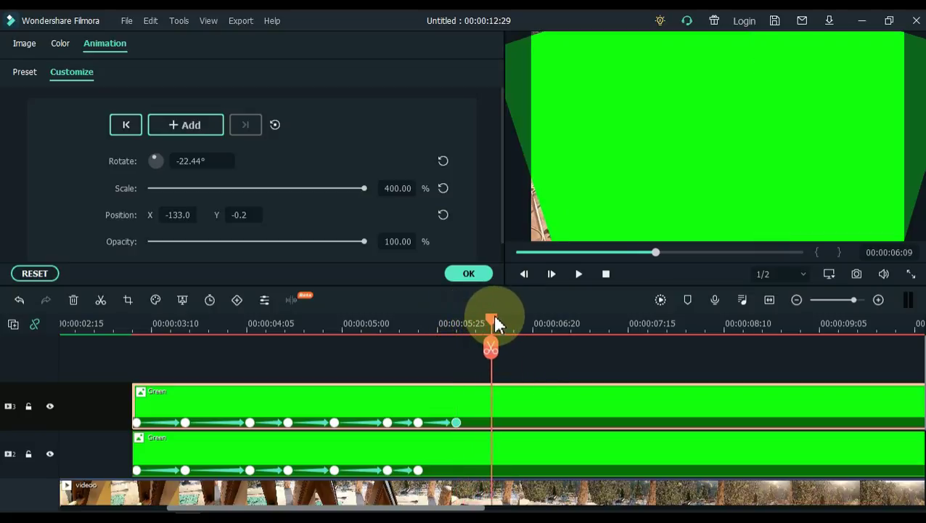
{"action": "left_click", "coordinate": [496, 421]}
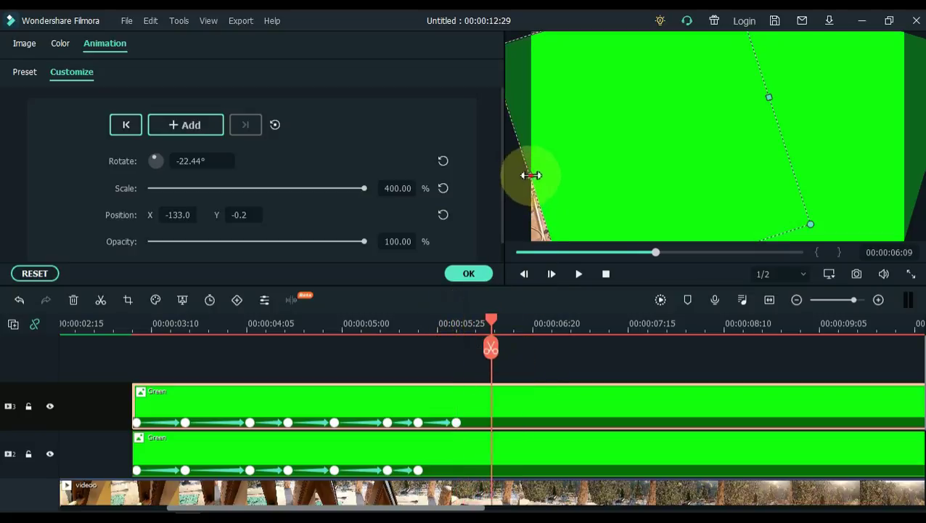
{"action": "left_click_drag", "start_coordinate": [532, 175], "coordinate": [498, 180]}
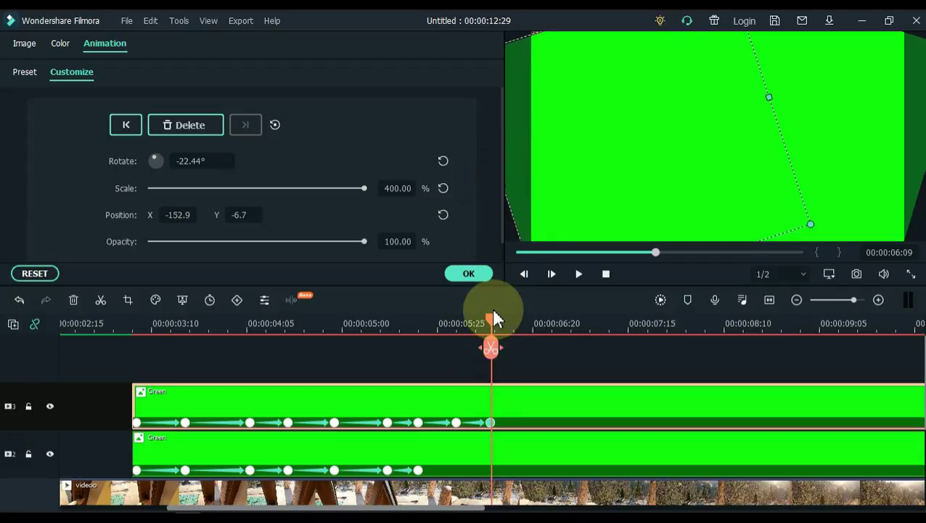
Confirm the track 3 keyframes and play the timeline from the start to check the green strips against the opening door.
{"action": "left_click", "coordinate": [470, 276]}
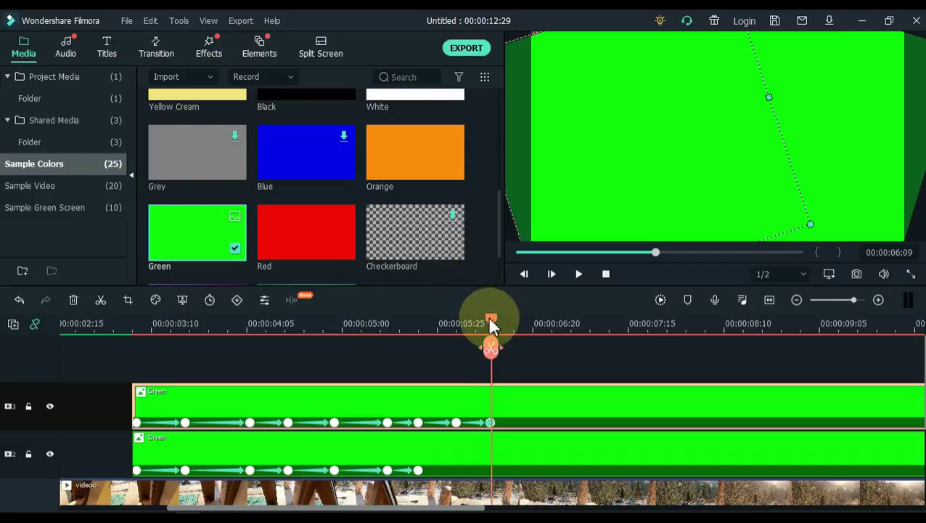
{"action": "left_click_drag", "start_coordinate": [491, 325], "coordinate": [16, 347]}
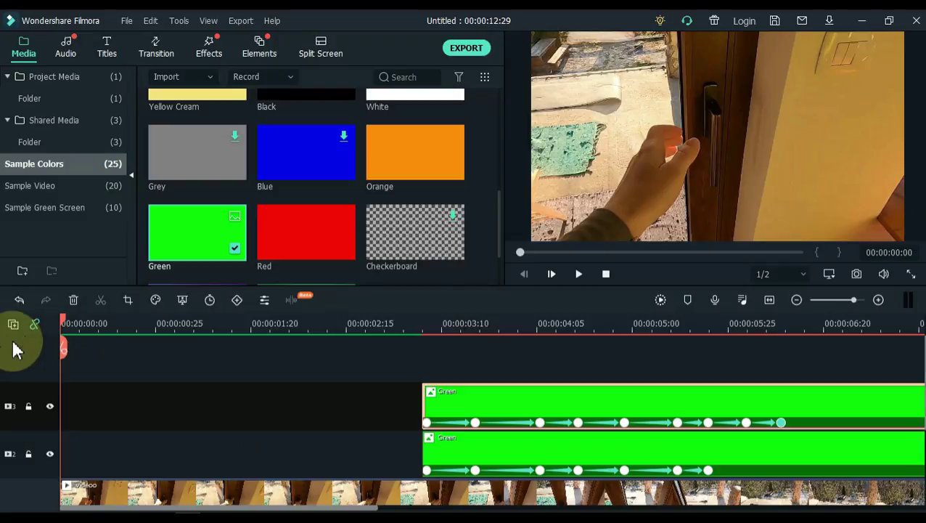
{"action": "left_click", "coordinate": [770, 300]}
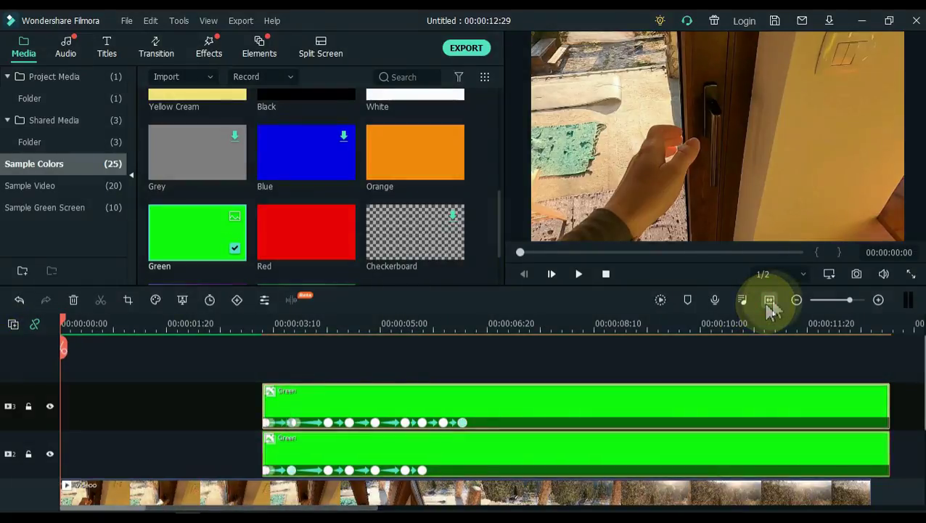
{"action": "left_click", "coordinate": [579, 280]}
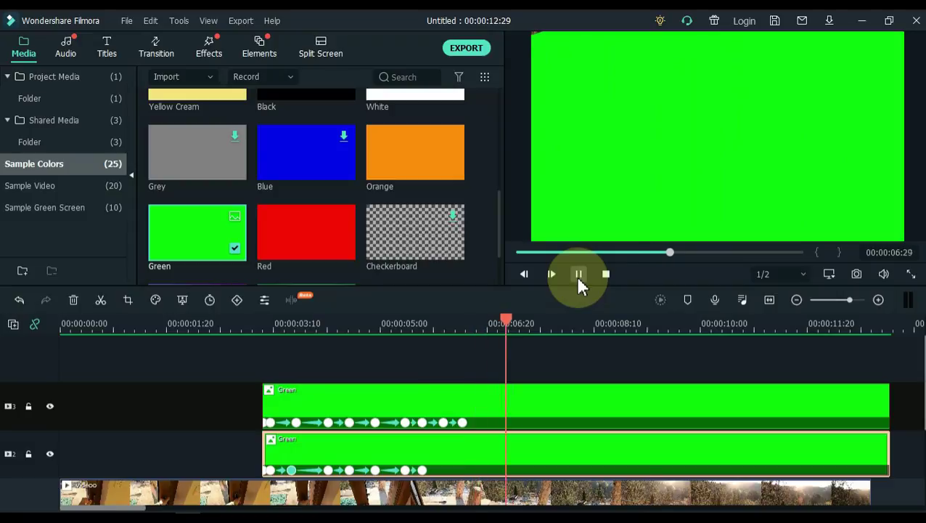
{"action": "left_click", "coordinate": [579, 275]}
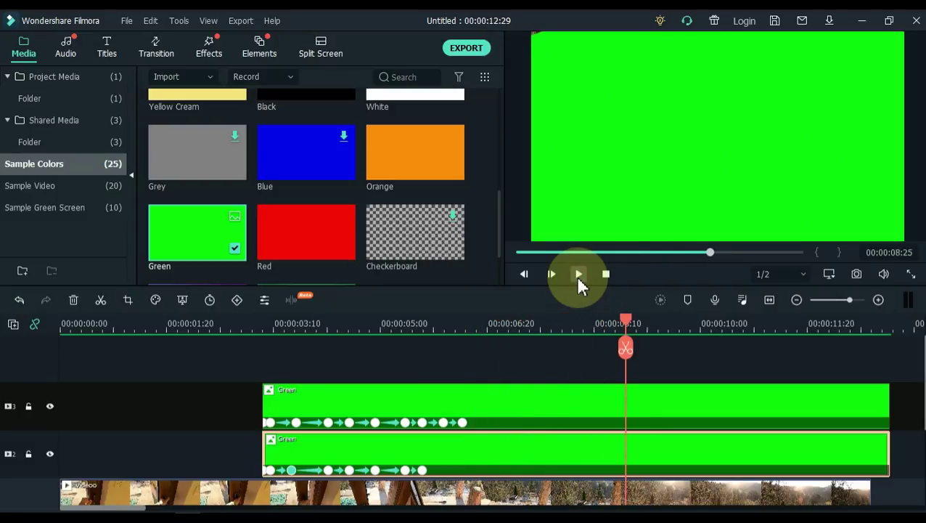
{"action": "scroll", "coordinate": [771, 344], "scroll_direction": "down", "scroll_amount": 1}
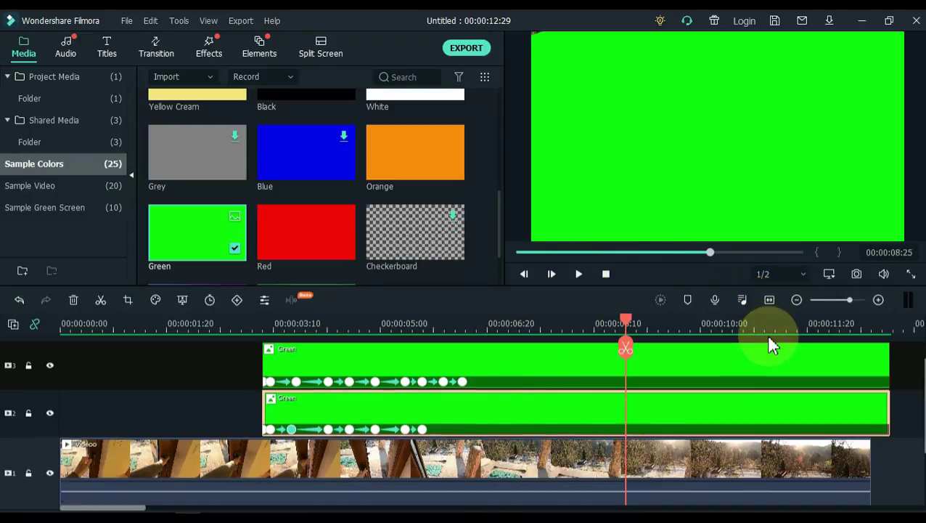
{"action": "scroll", "coordinate": [719, 376], "scroll_direction": "up", "scroll_amount": 1}
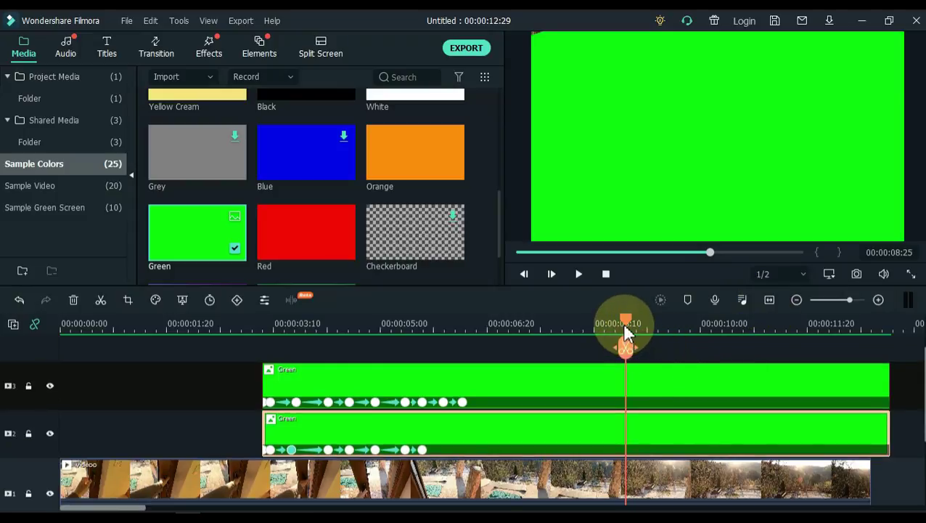
Split all three tracks at 00:00:06:14, once green fills the picture, and delete everything after the cut.
{"action": "left_click_drag", "start_coordinate": [625, 327], "coordinate": [476, 337]}
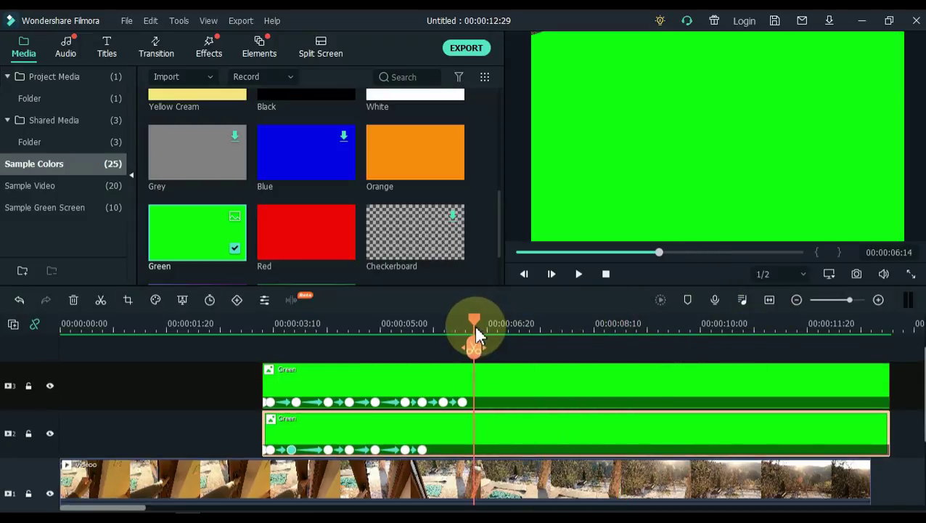
{"action": "left_click", "coordinate": [527, 468]}
{"action": "scroll", "coordinate": [529, 500], "scroll_direction": "down", "scroll_amount": 2}
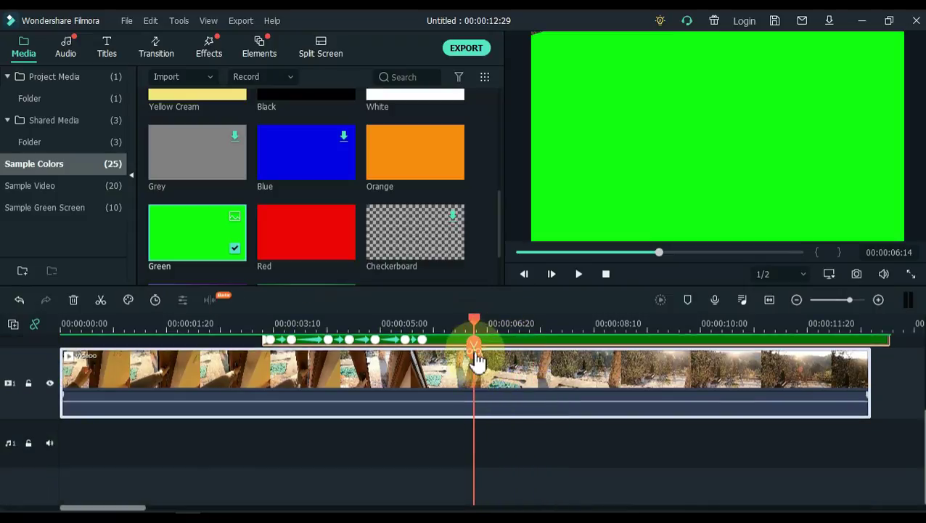
{"action": "key", "text": "ctrl+b"}
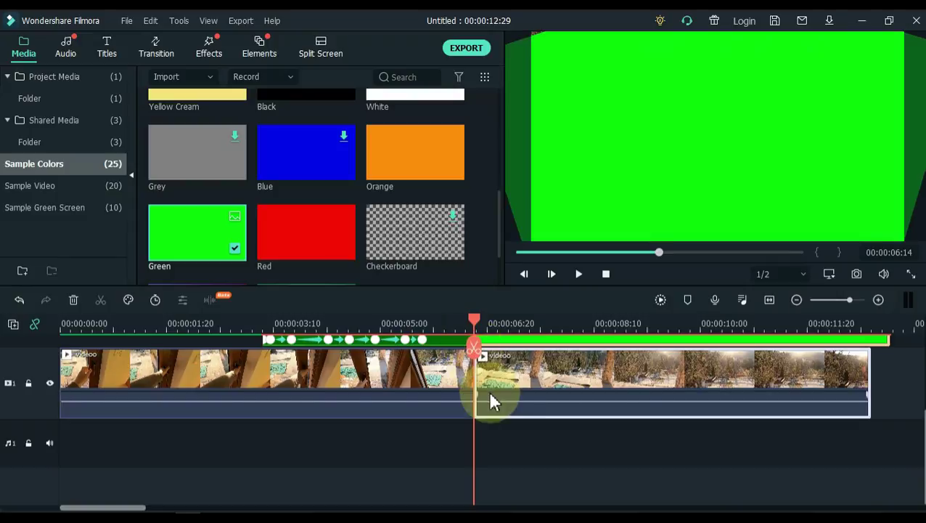
{"action": "scroll", "coordinate": [488, 392], "scroll_direction": "up", "scroll_amount": 2}
{"action": "key", "text": "Delete"}
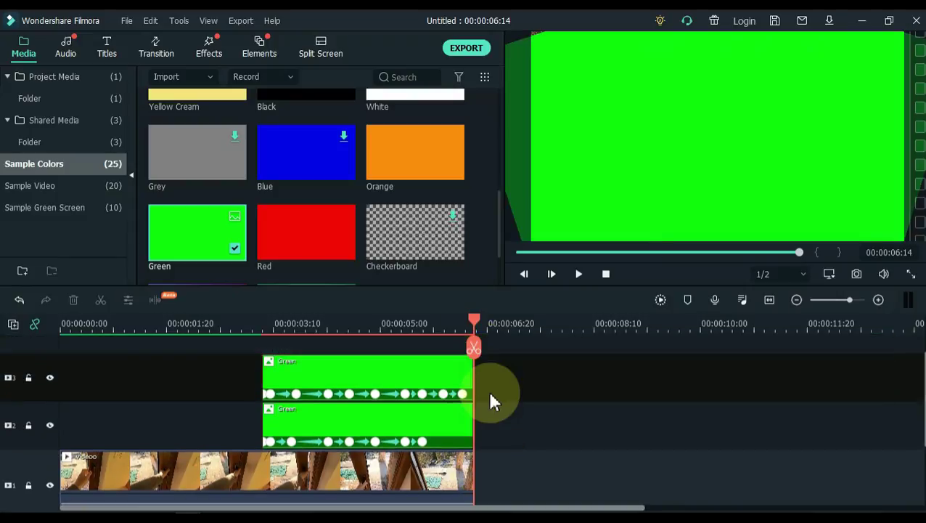
Export the trimmed timeline as a 1920x1080, 30 fps MP4 named My Video to E:/New folder (8).
{"action": "left_click", "coordinate": [772, 299]}
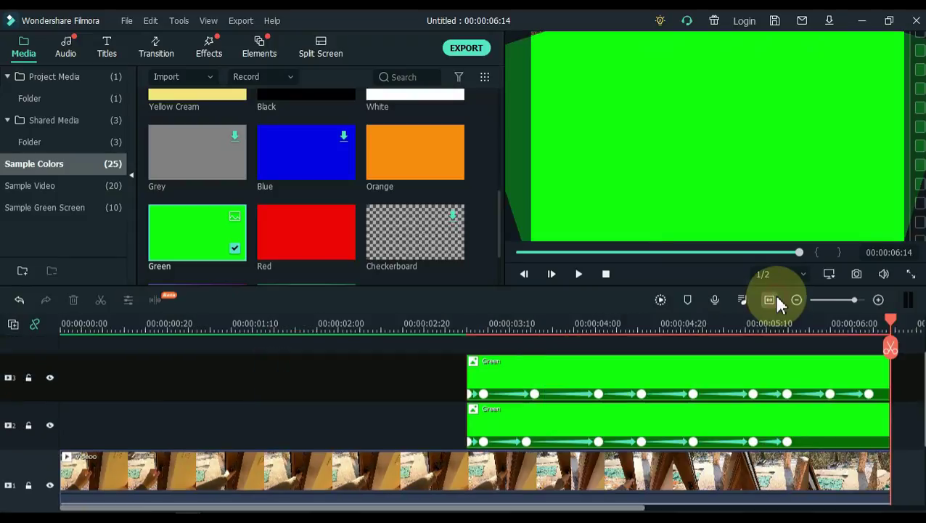
{"action": "left_click", "coordinate": [465, 53]}
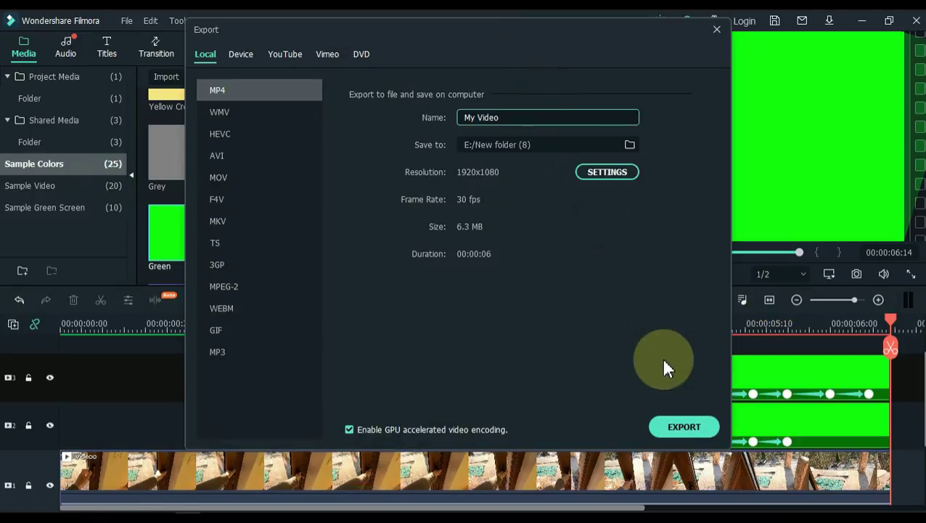
{"action": "left_click", "coordinate": [683, 426]}
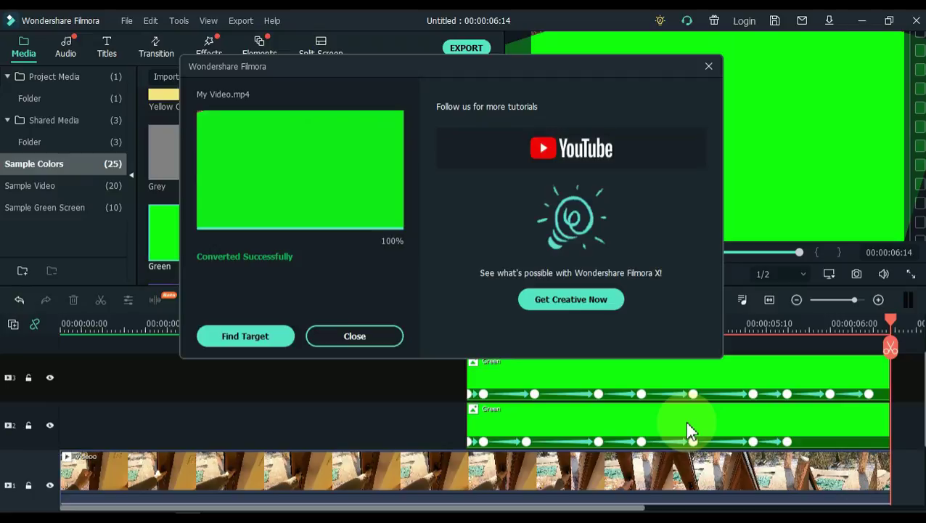
Open the exported file's folder and import My Video.mp4 into the project media.
{"action": "left_click", "coordinate": [278, 339]}
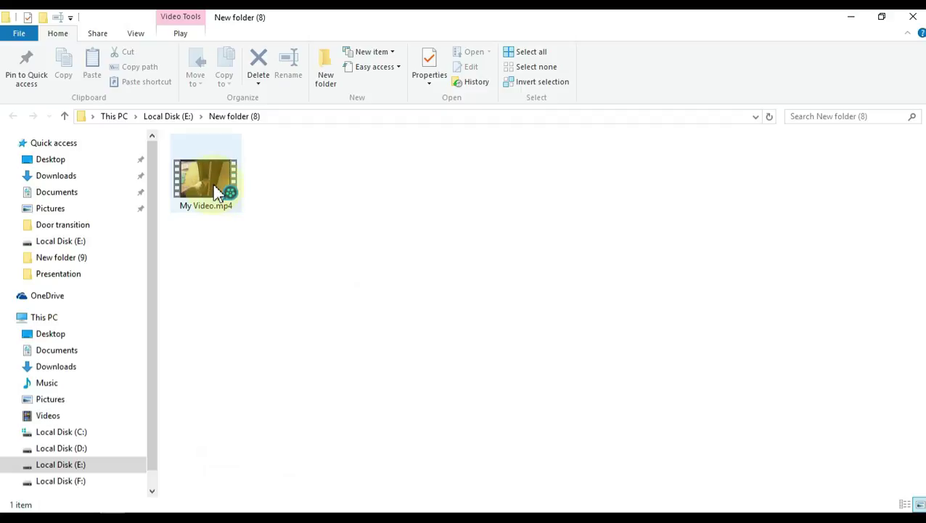
{"action": "left_click_drag", "start_coordinate": [215, 190], "coordinate": [224, 381]}
{"action": "left_click_drag", "start_coordinate": [207, 504], "coordinate": [320, 213]}
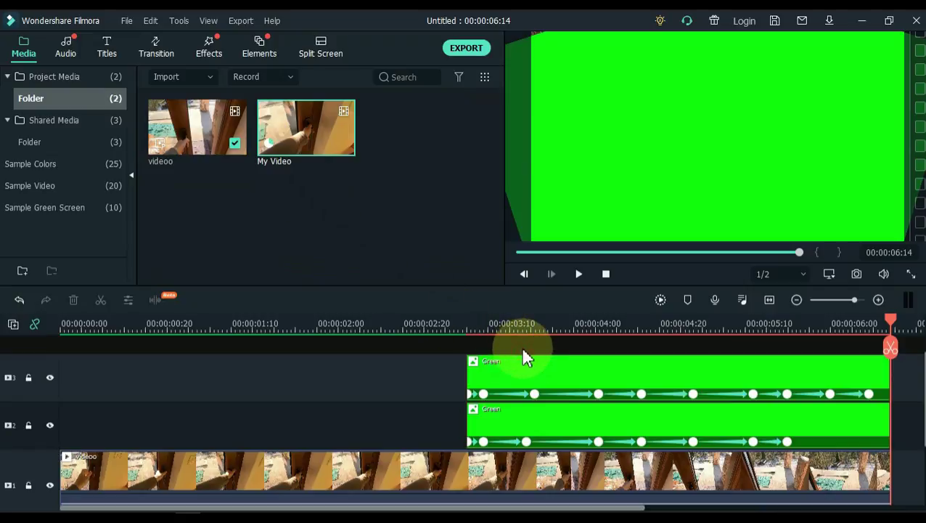
Clear all clips from the timeline, preview My Video, and place it at the start of track 2.
{"action": "left_click_drag", "start_coordinate": [522, 351], "coordinate": [498, 477]}
{"action": "key", "text": "Delete"}
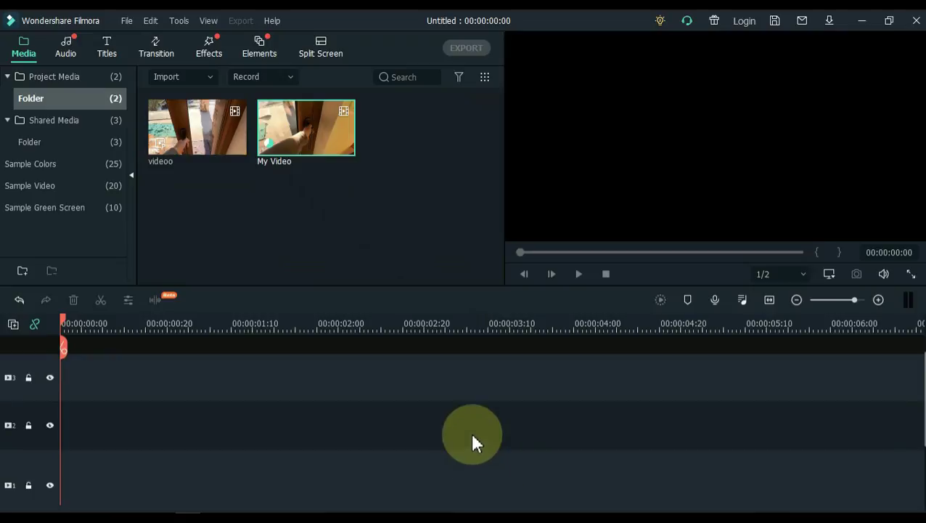
{"action": "double_click", "coordinate": [308, 152]}
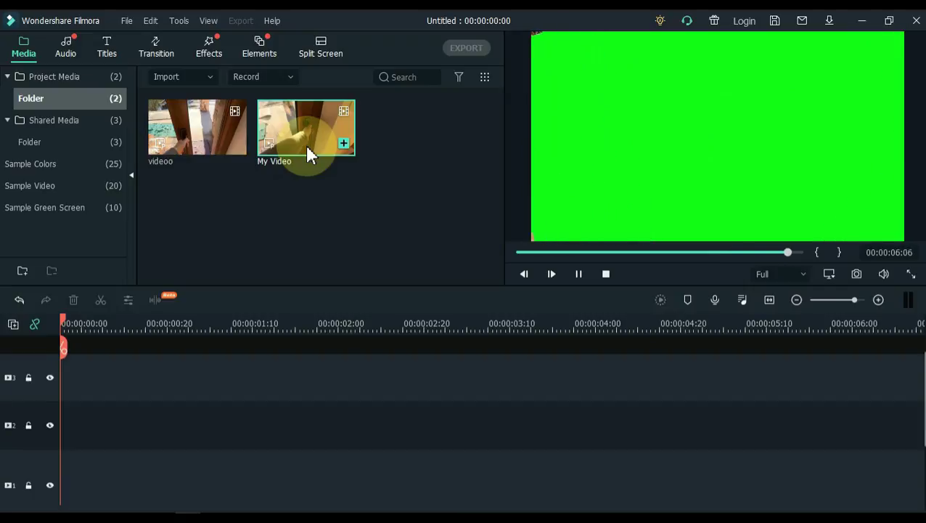
{"action": "left_click_drag", "start_coordinate": [306, 140], "coordinate": [66, 421]}
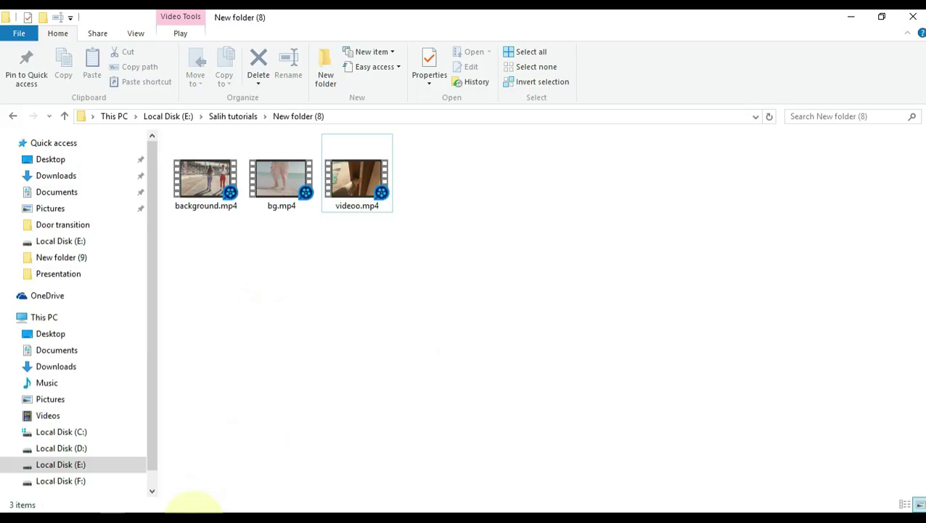
Import background.mp4 and bg.mp4, and place background on track 1 starting just before the green appears in My Video.
{"action": "left_click_drag", "start_coordinate": [190, 265], "coordinate": [393, 243]}
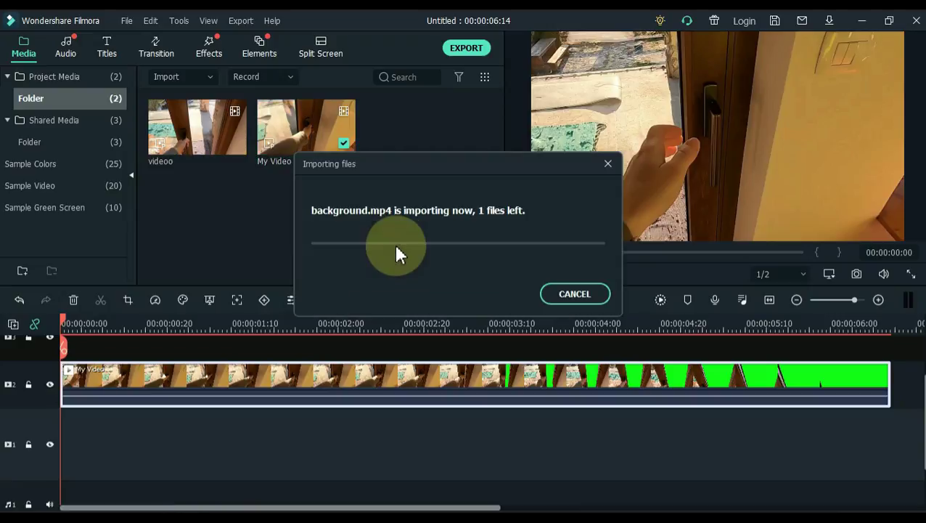
{"action": "left_click", "coordinate": [393, 243]}
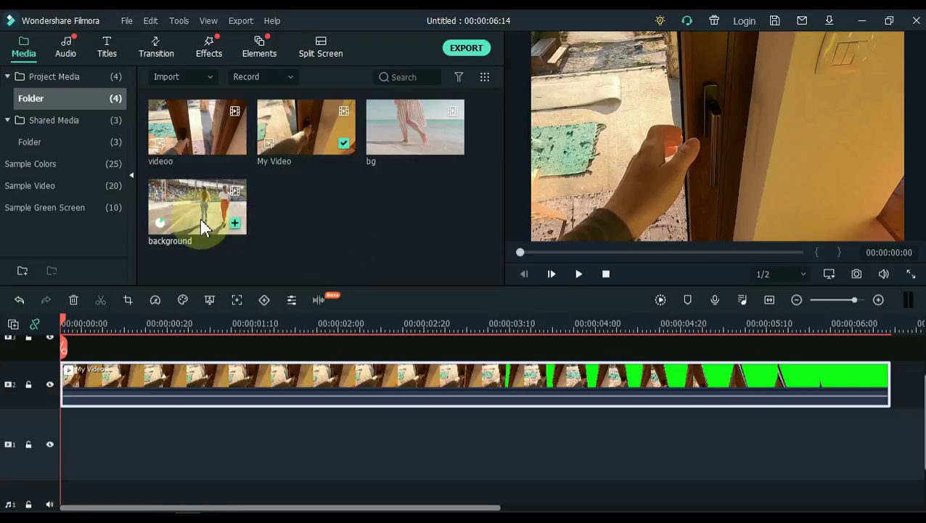
{"action": "left_click_drag", "start_coordinate": [187, 218], "coordinate": [439, 429]}
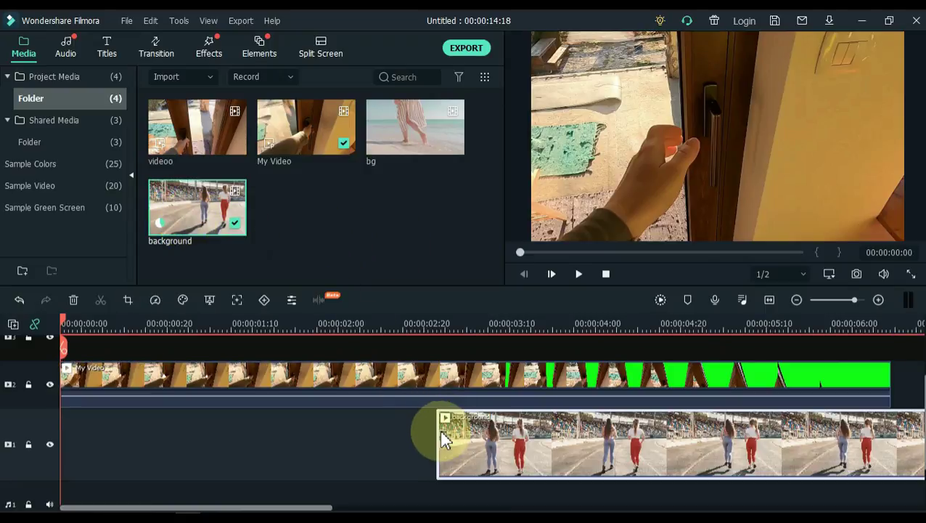
{"action": "left_click", "coordinate": [768, 302]}
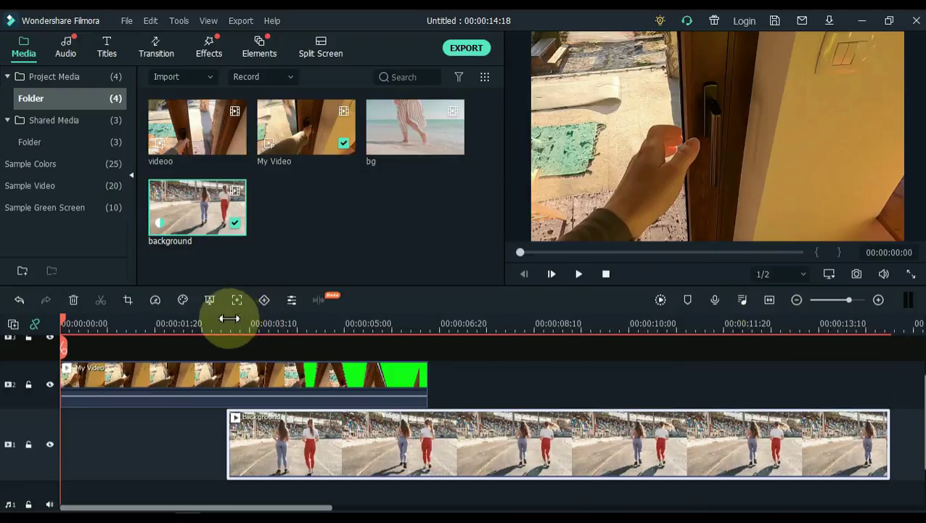
Apply Chroma Key to My Video, sampling the green in the door gap at 00:00:03:19, and play the result from the start.
{"action": "left_click_drag", "start_coordinate": [220, 323], "coordinate": [286, 377]}
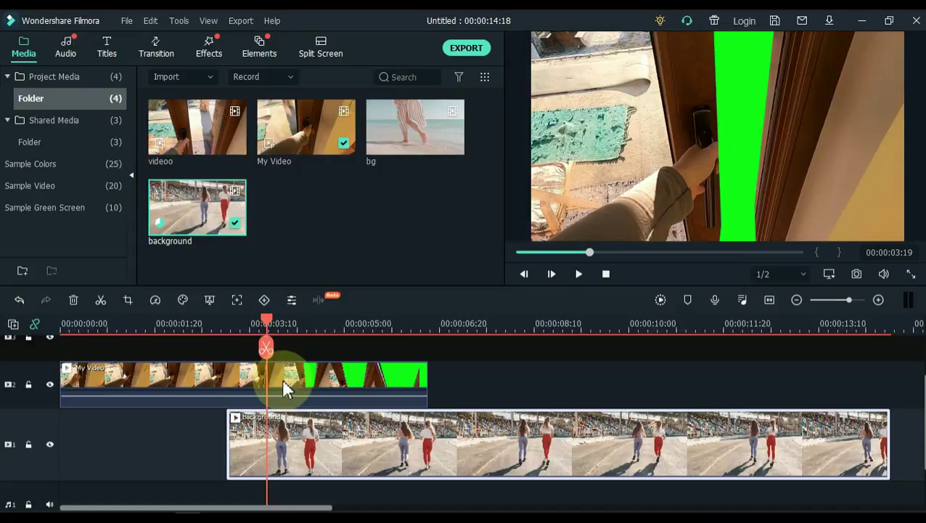
{"action": "left_click", "coordinate": [283, 381]}
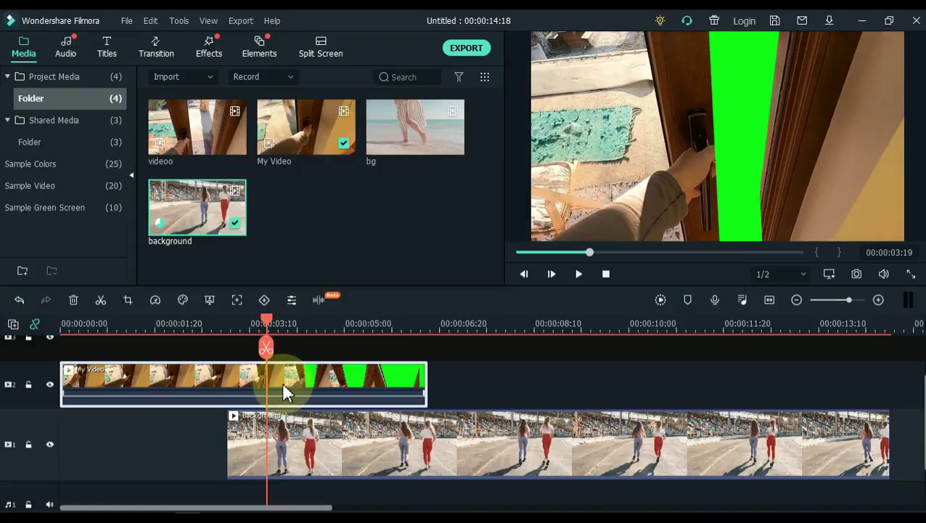
{"action": "left_click", "coordinate": [266, 349]}
{"action": "left_click", "coordinate": [210, 301]}
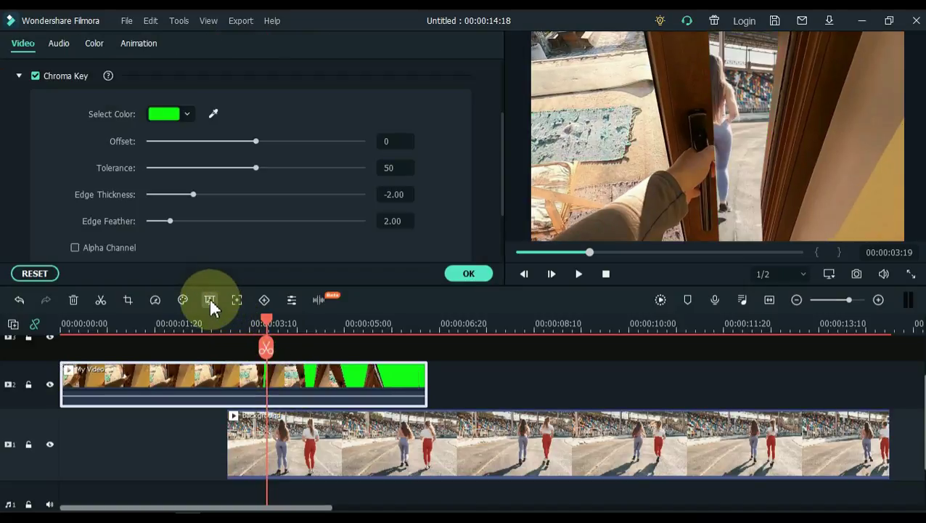
{"action": "left_click", "coordinate": [212, 114]}
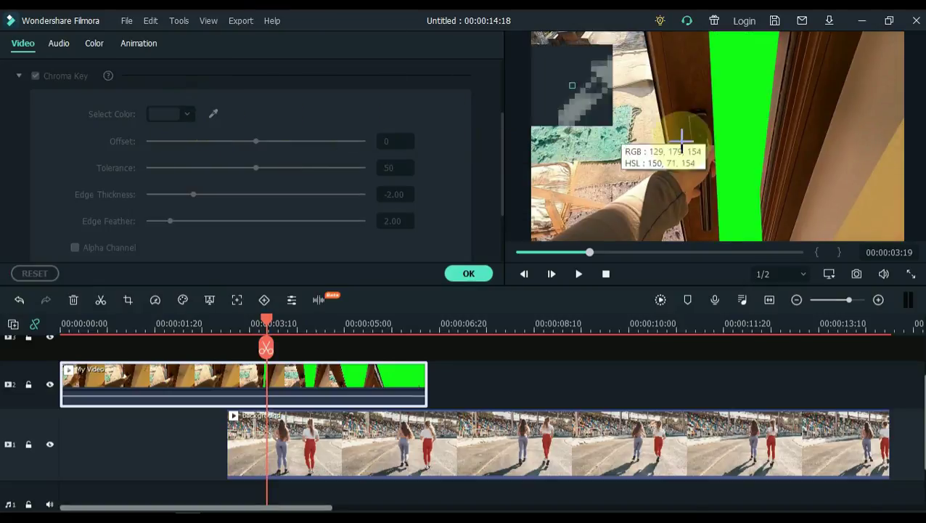
{"action": "left_click", "coordinate": [730, 131]}
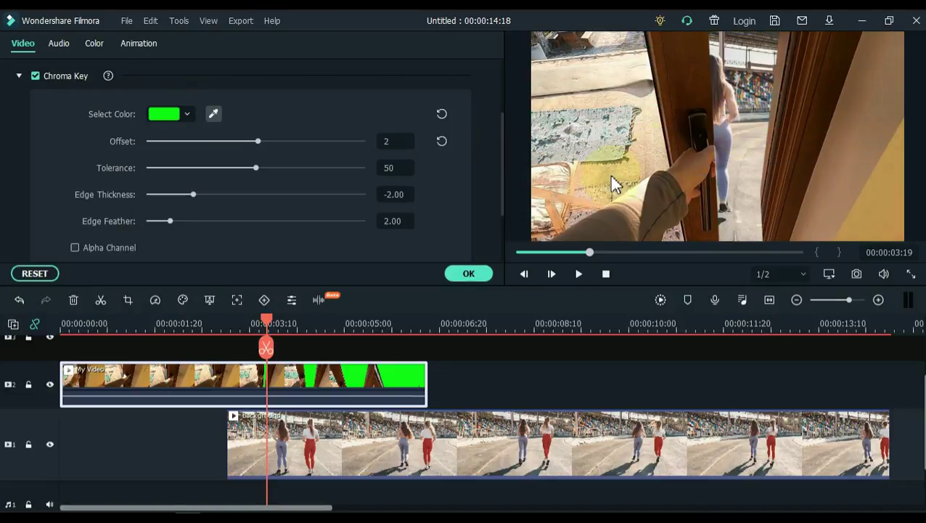
{"action": "left_click", "coordinate": [459, 282]}
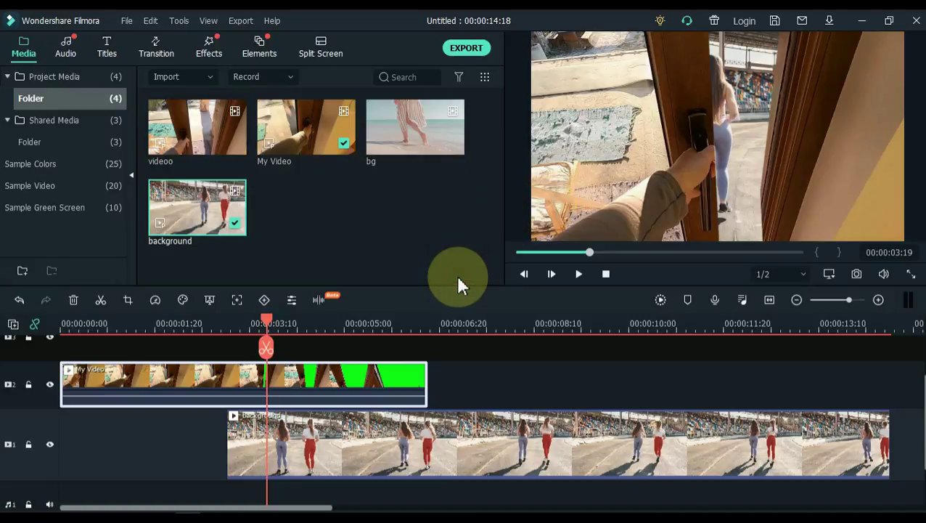
{"action": "left_click_drag", "start_coordinate": [267, 327], "coordinate": [68, 352]}
{"action": "left_click", "coordinate": [579, 275]}
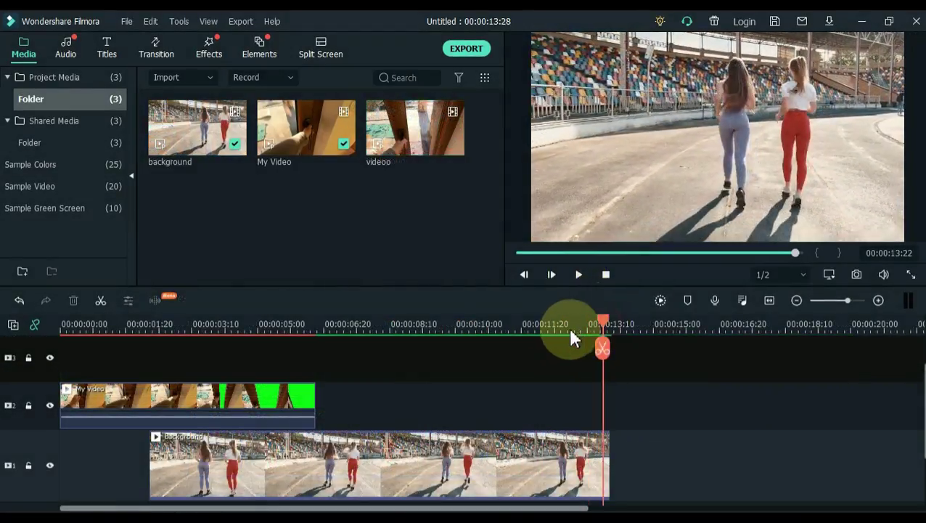
Split My Video on track 2 at 00:00:03:16 and add a Flash transition across the cut.
{"action": "left_click_drag", "start_coordinate": [572, 337], "coordinate": [200, 318]}
{"action": "left_click", "coordinate": [221, 400]}
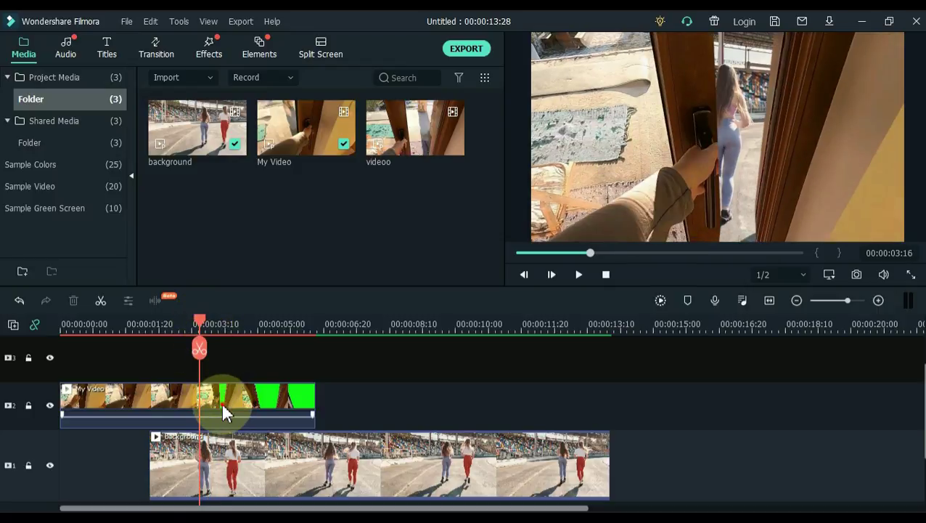
{"action": "left_click", "coordinate": [199, 350]}
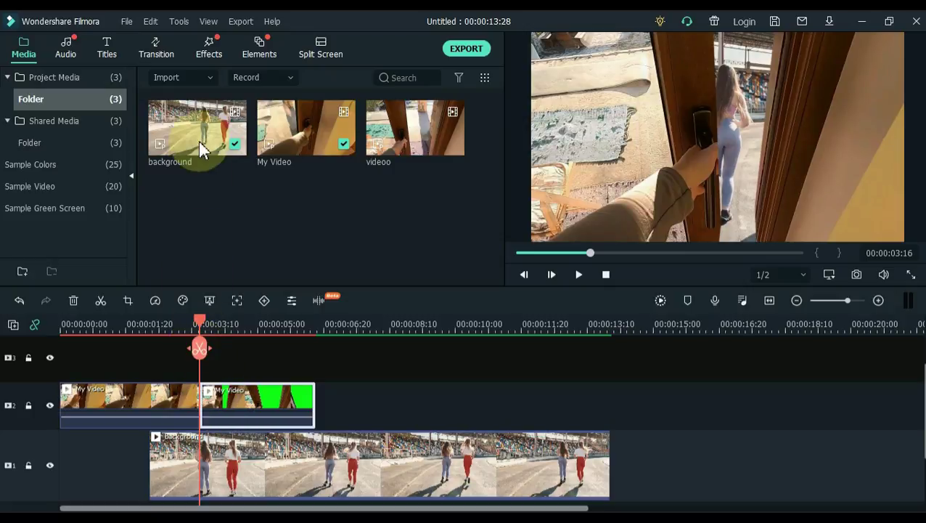
{"action": "left_click", "coordinate": [158, 49]}
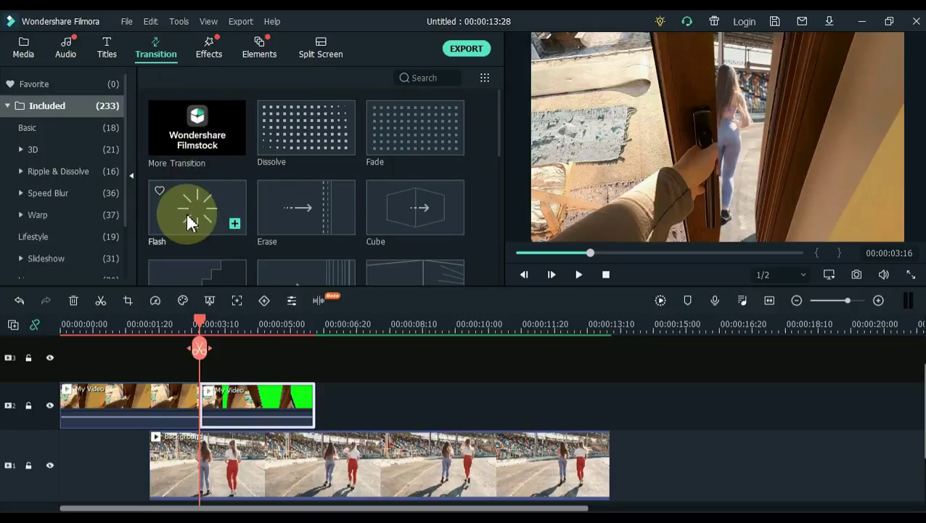
{"action": "left_click_drag", "start_coordinate": [186, 212], "coordinate": [195, 393]}
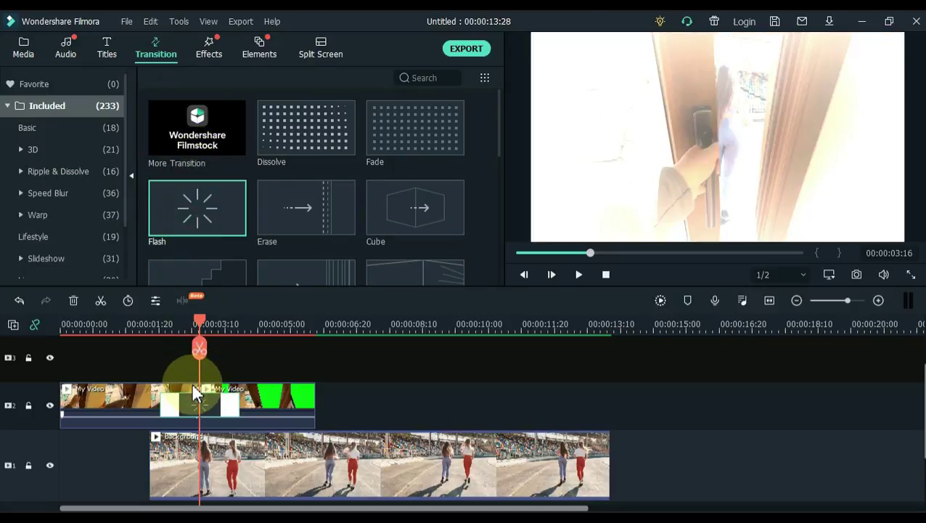
Play the timeline from the beginning to review the door opening with the Flash transition.
{"action": "left_click", "coordinate": [198, 350]}
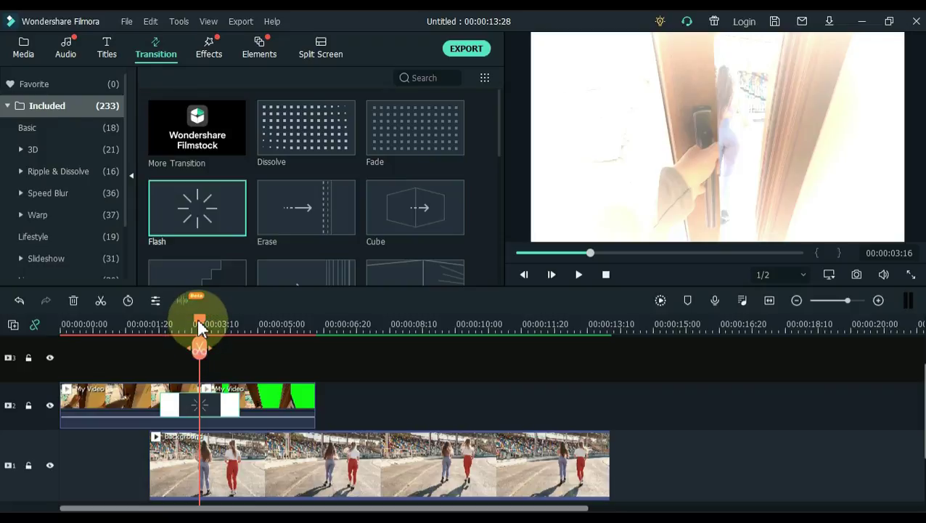
{"action": "left_click_drag", "start_coordinate": [197, 319], "coordinate": [61, 336]}
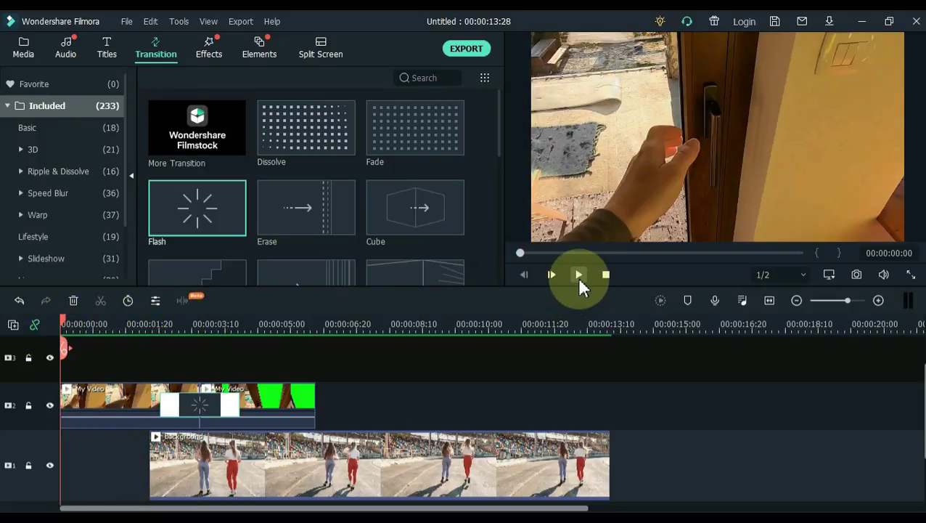
{"action": "left_click", "coordinate": [579, 278]}
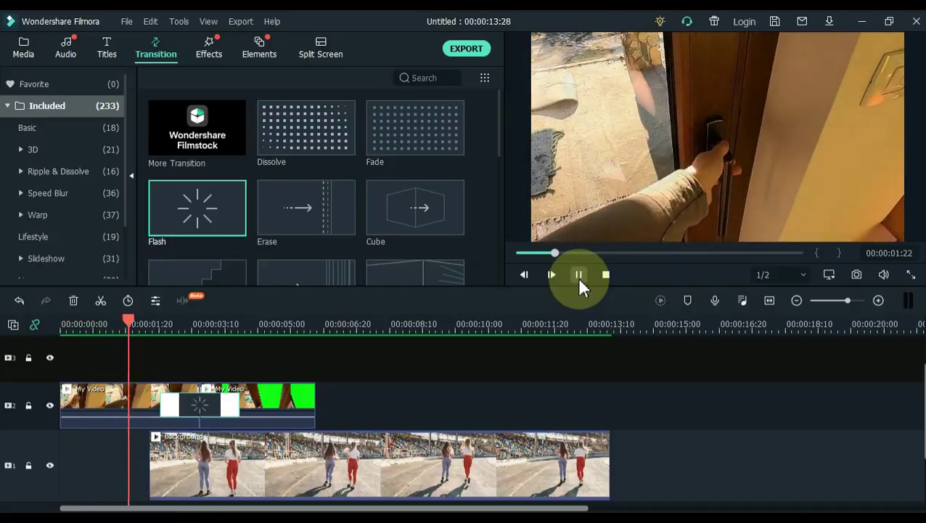